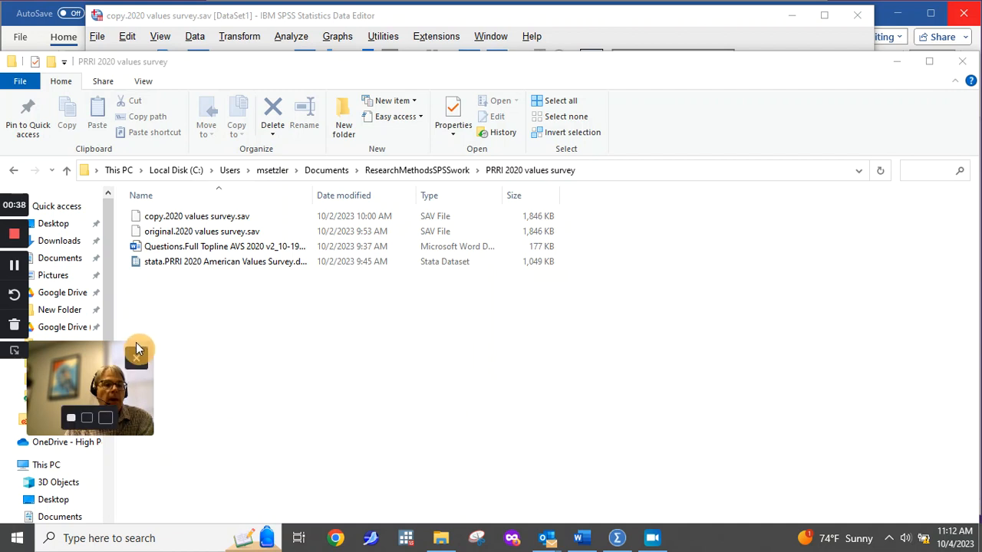
click(137, 360)
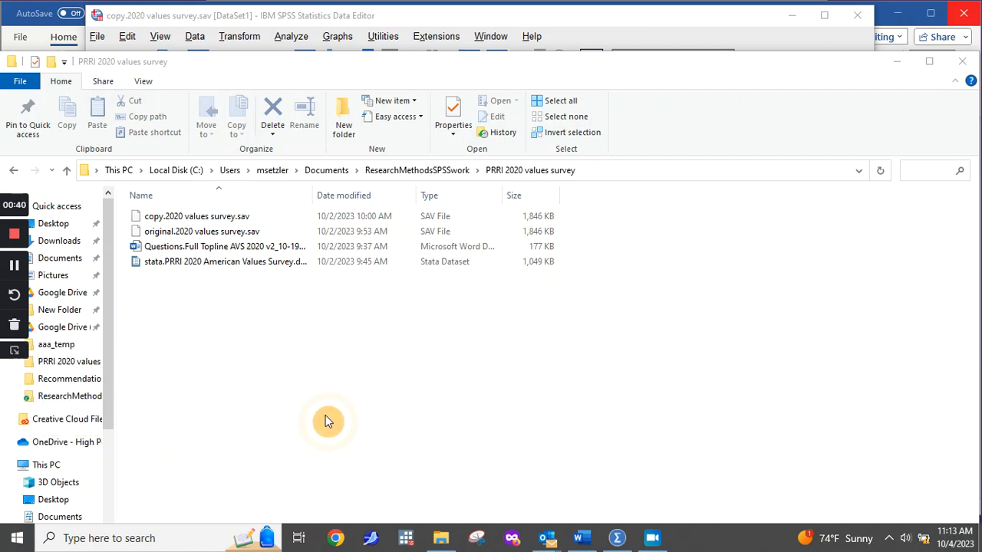
click(234, 222)
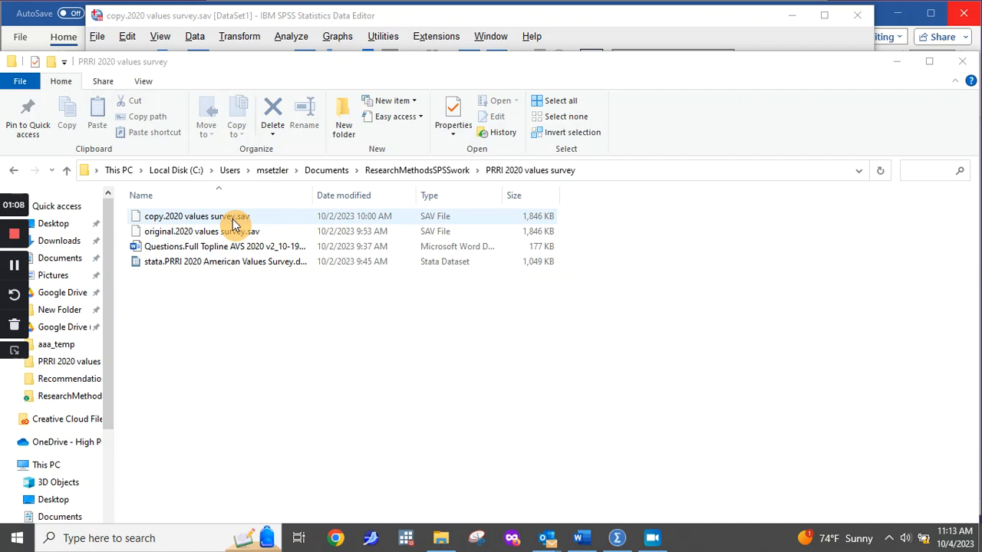
click(192, 234)
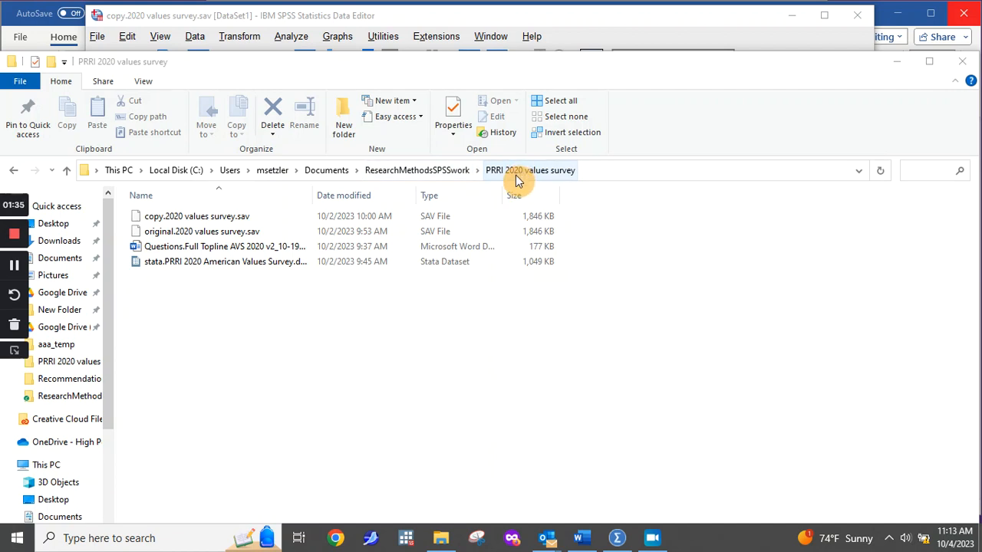
Step: Switch to the SPSS Data Editor, maximize it, and look through the survey's variable list down to the last variable
click(449, 23)
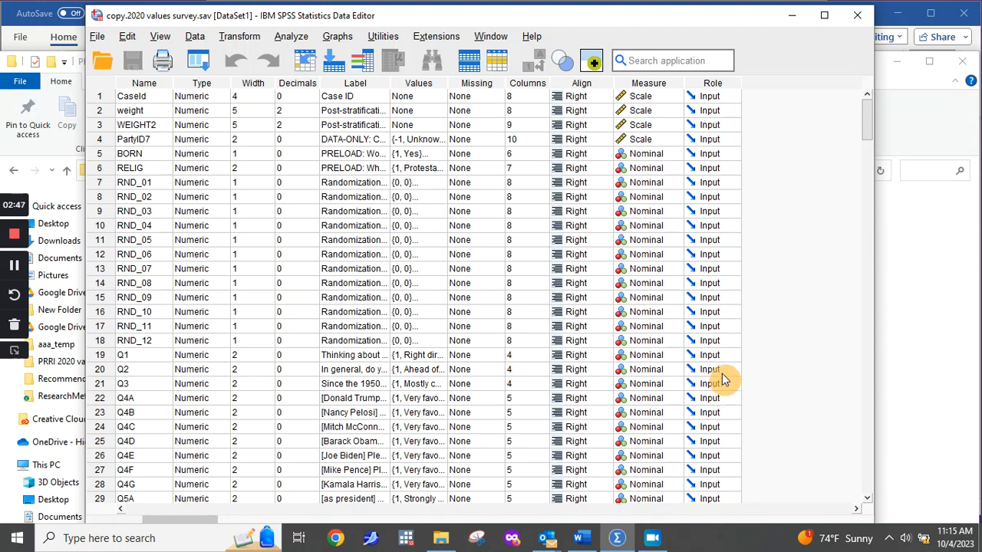
scroll(280, 279, down, 2)
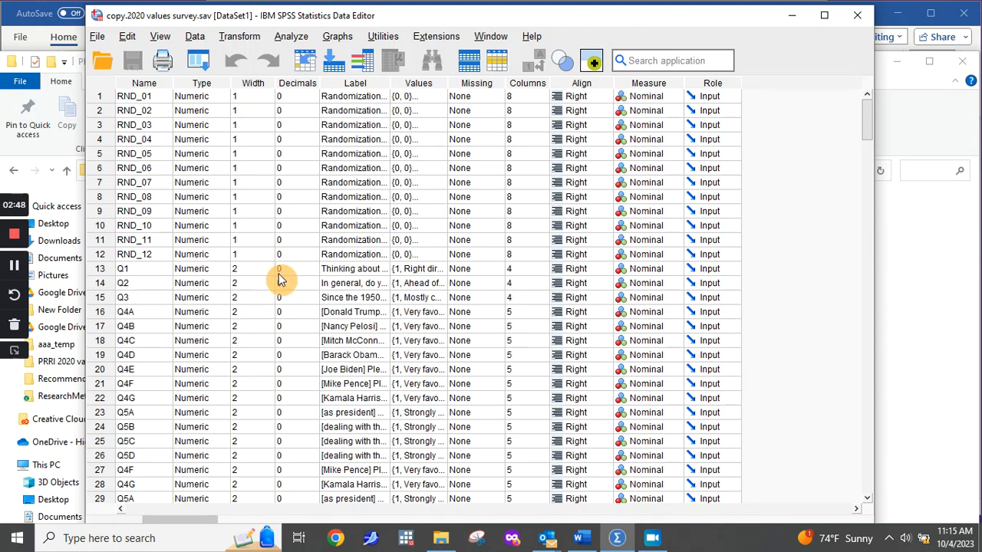
scroll(280, 279, down, 7)
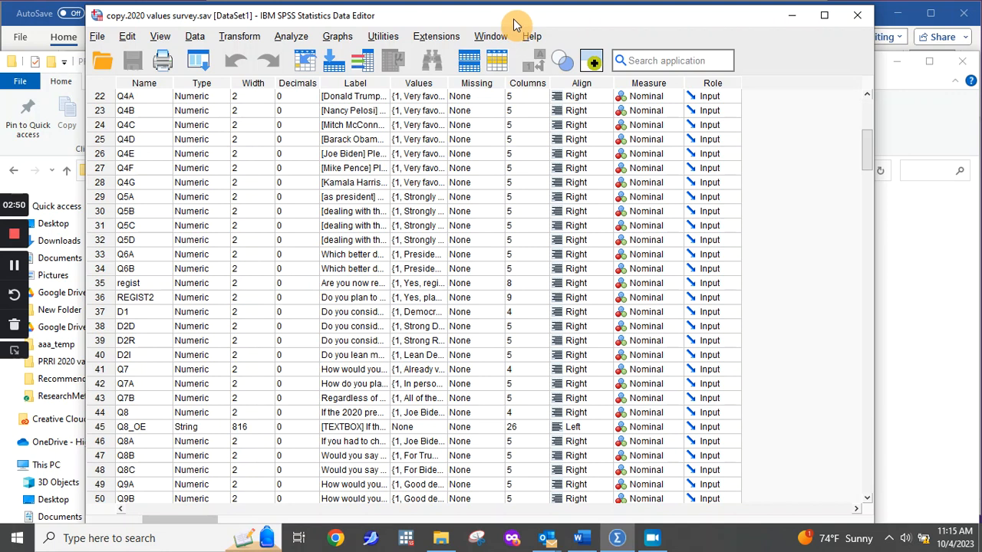
drag(514, 19, 514, 7)
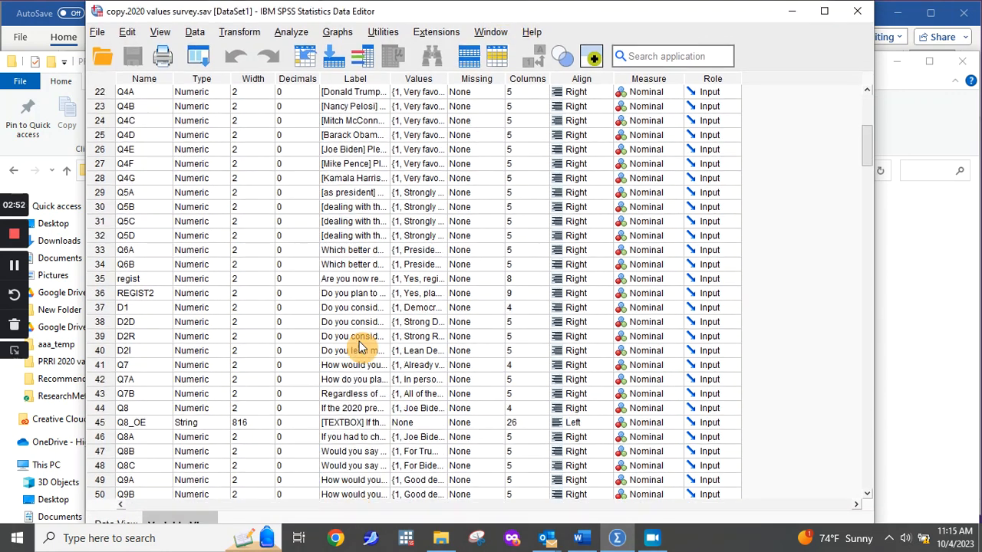
double_click(491, 18)
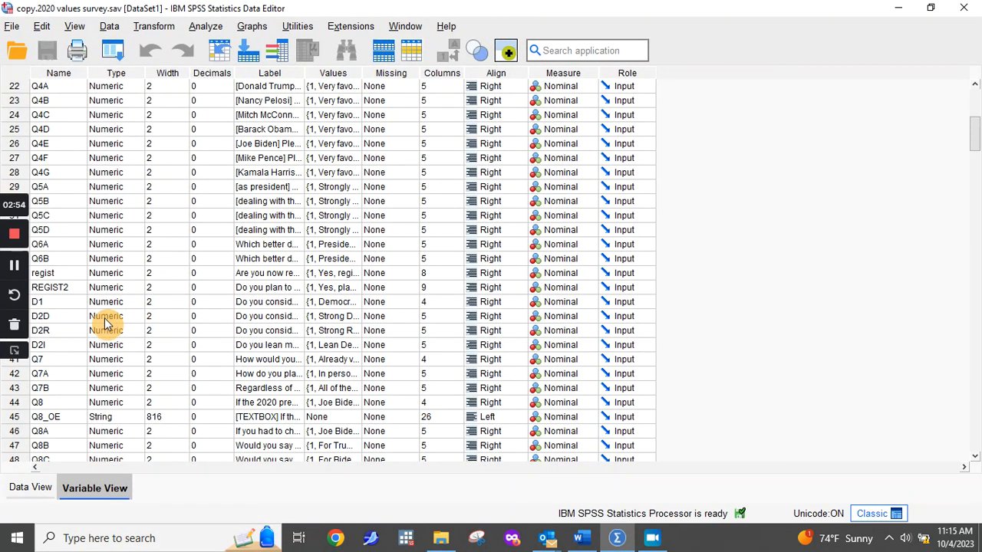
scroll(135, 362, down, 4)
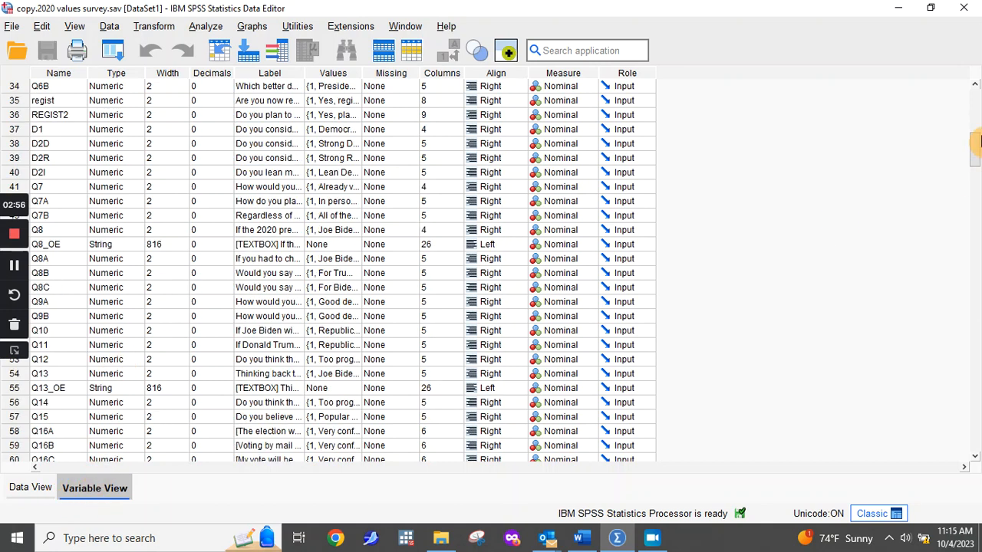
drag(973, 131, 975, 414)
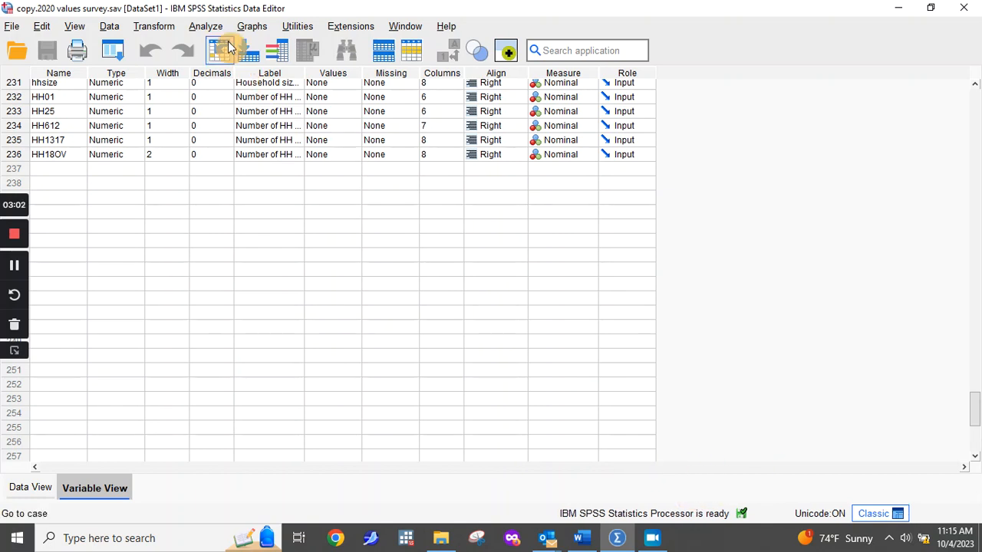
click(208, 27)
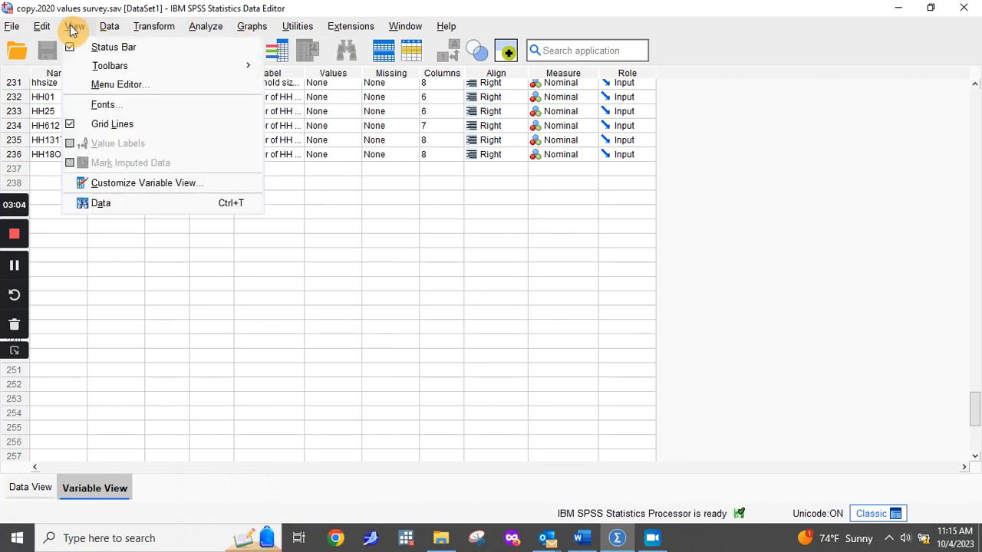
mouse_move(109, 26)
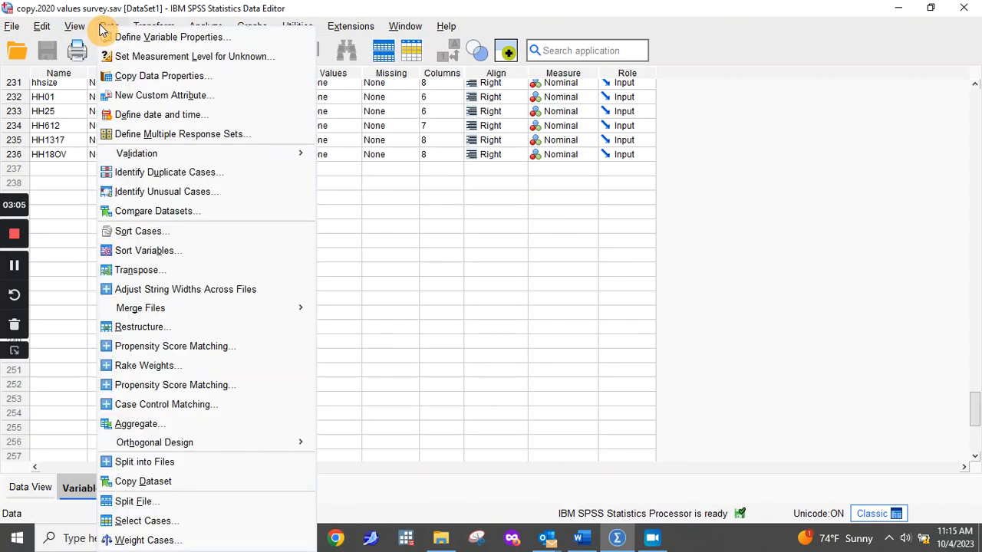
click(569, 375)
double_click(132, 261)
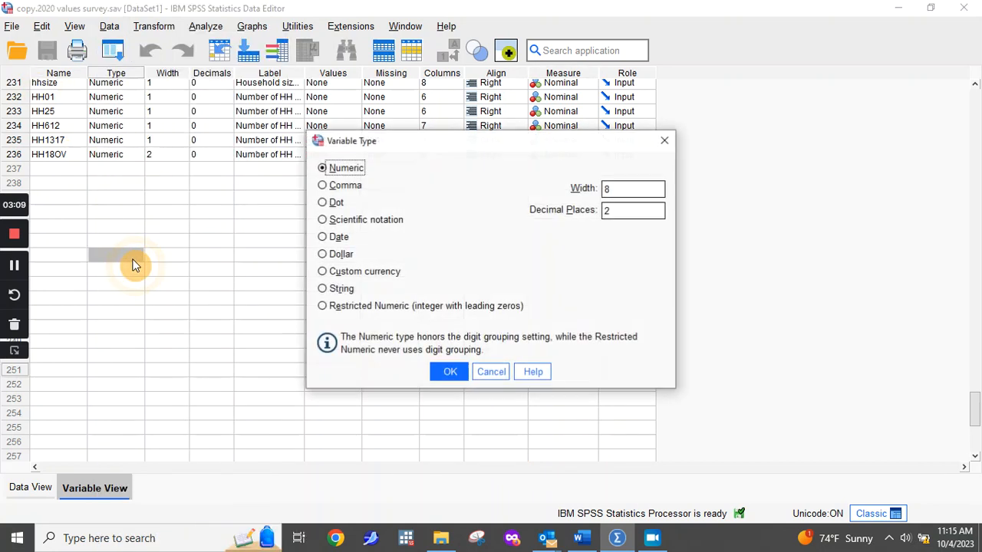
click(665, 141)
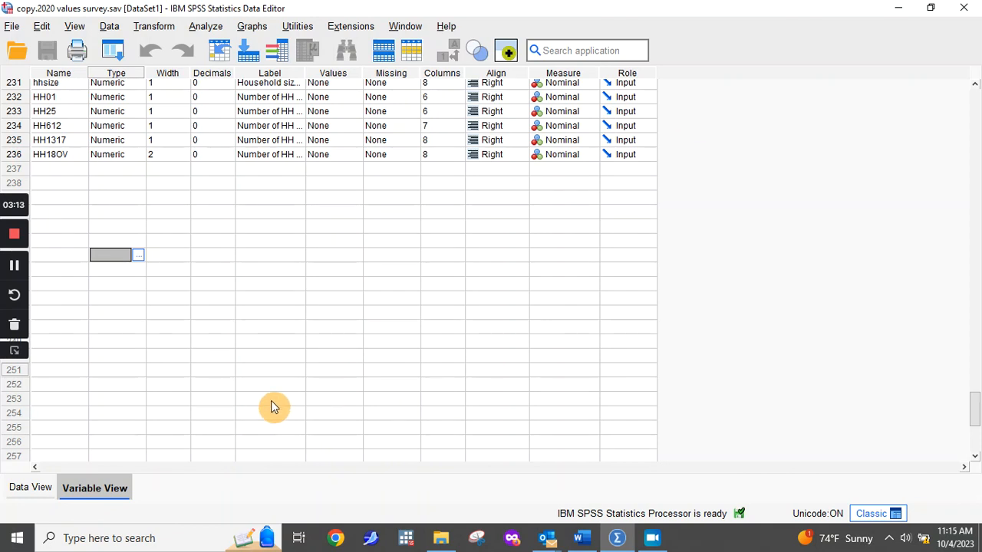
Step: Look through the survey's case data down to the last respondent, then restore the smaller window and return to the variable list
click(29, 488)
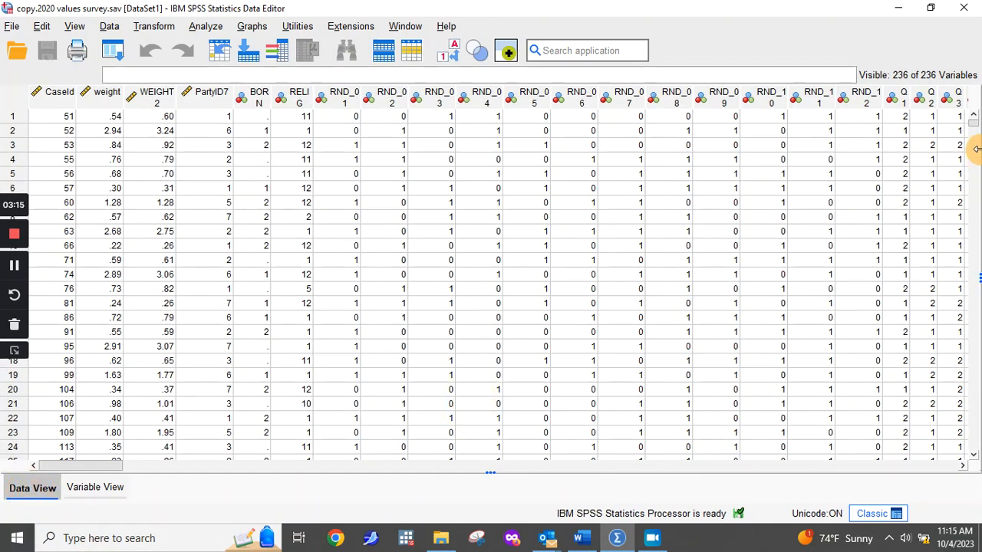
drag(973, 123, 971, 443)
double_click(261, 8)
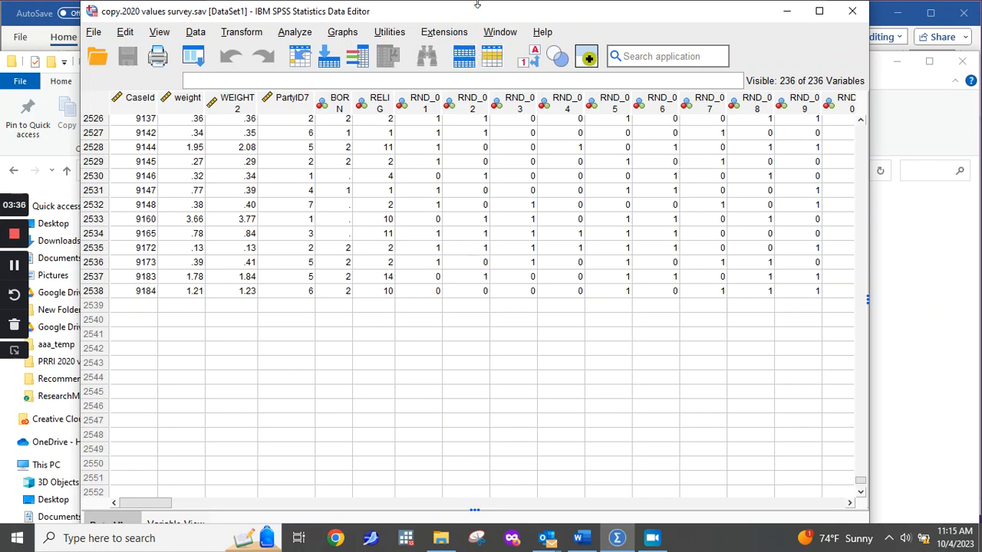
mouse_move(477, 4)
mouse_down()
mouse_move(477, 38)
mouse_move(477, 19)
mouse_up()
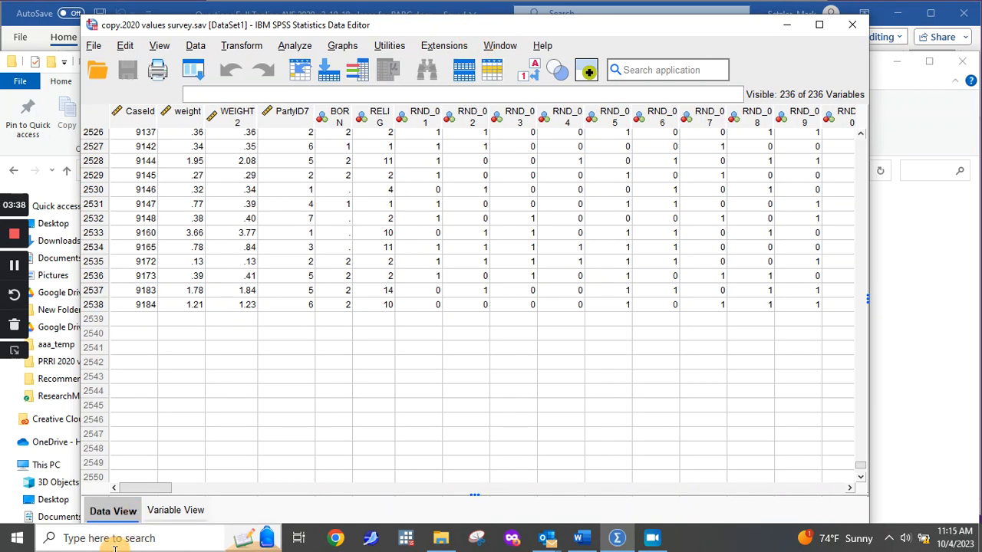
click(154, 510)
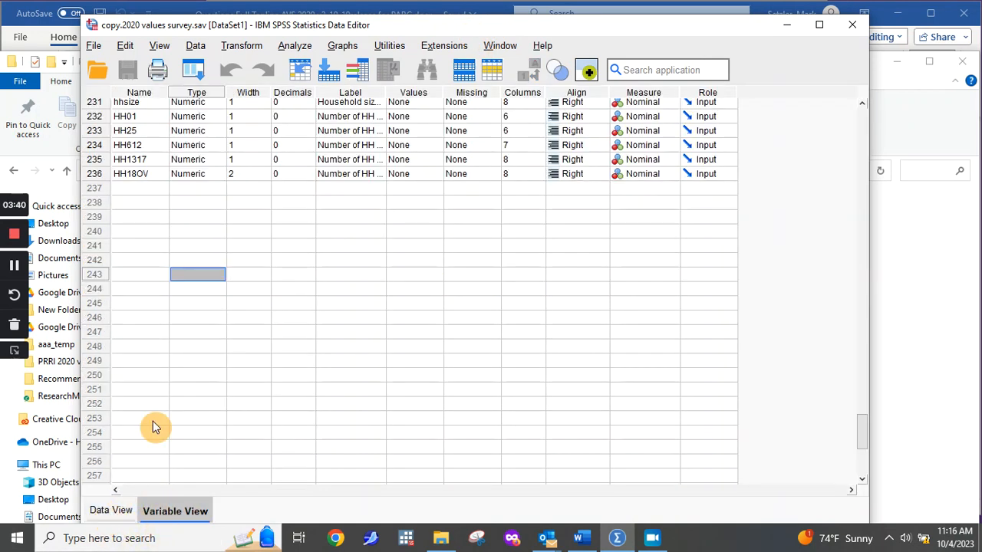
Step: Switch to the topline questionnaire in Word and examine question Q.3 with its table of answers
click(971, 271)
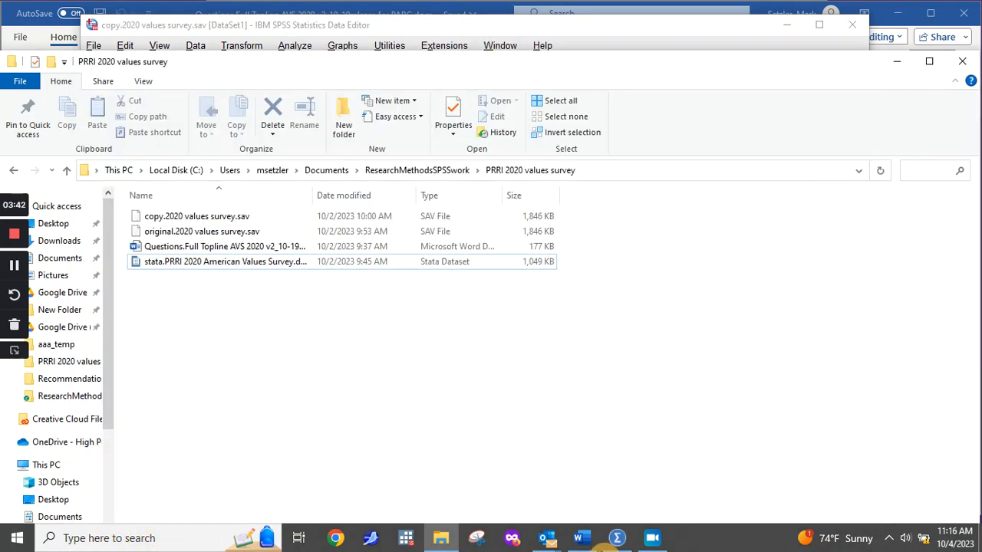
click(581, 539)
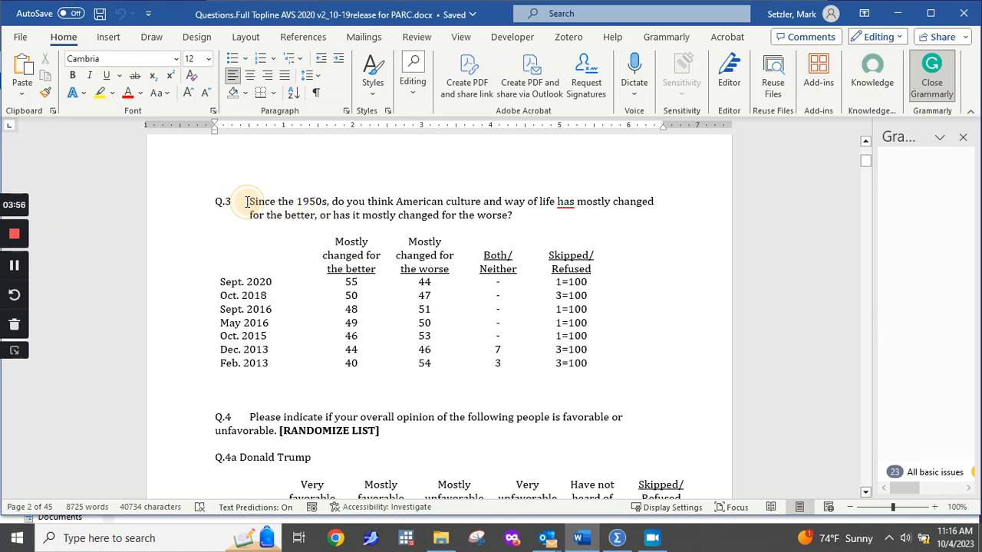
drag(246, 201, 716, 281)
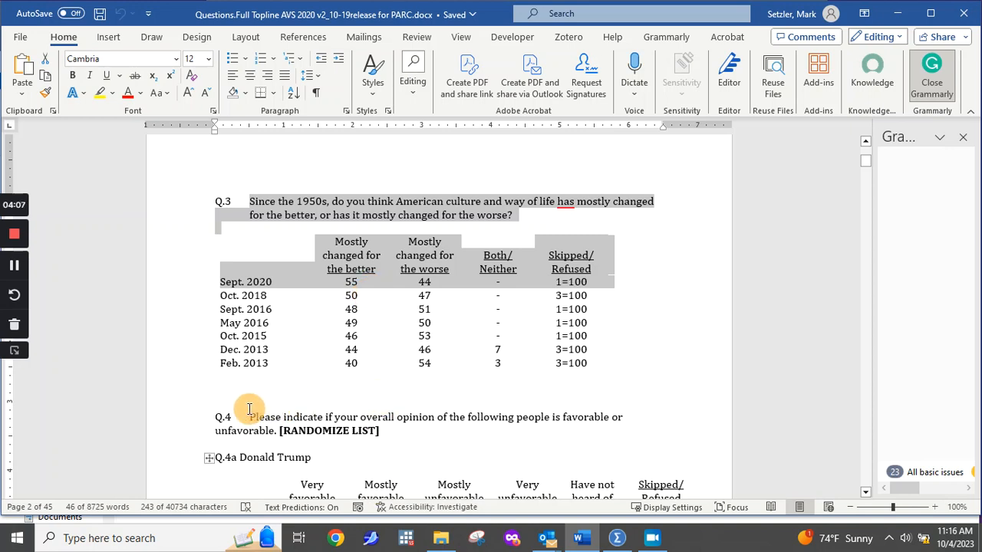
click(208, 371)
click(182, 311)
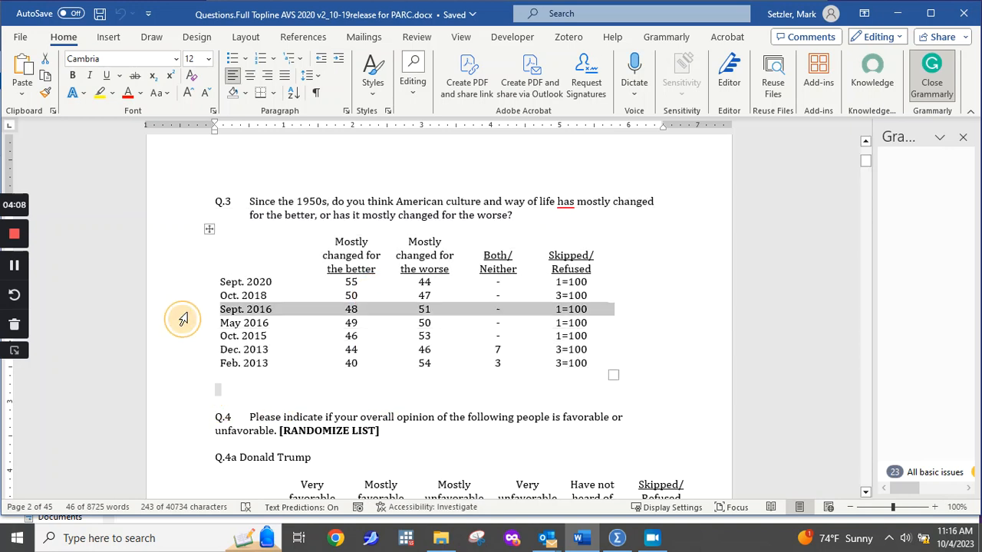
click(366, 199)
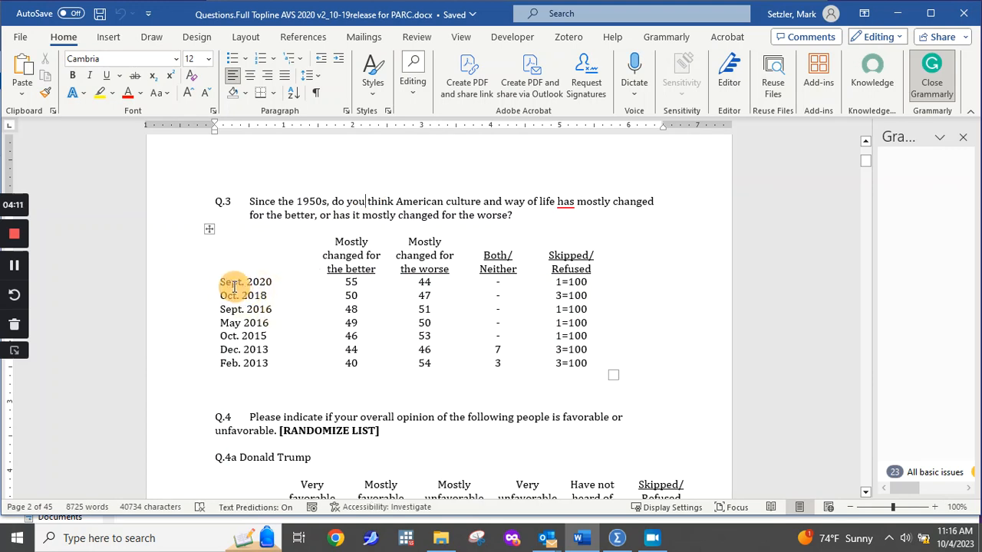
Step: Compare the Sept. 2020 and Feb. 2013 answers to Q.3 in its results table
drag(222, 281, 636, 277)
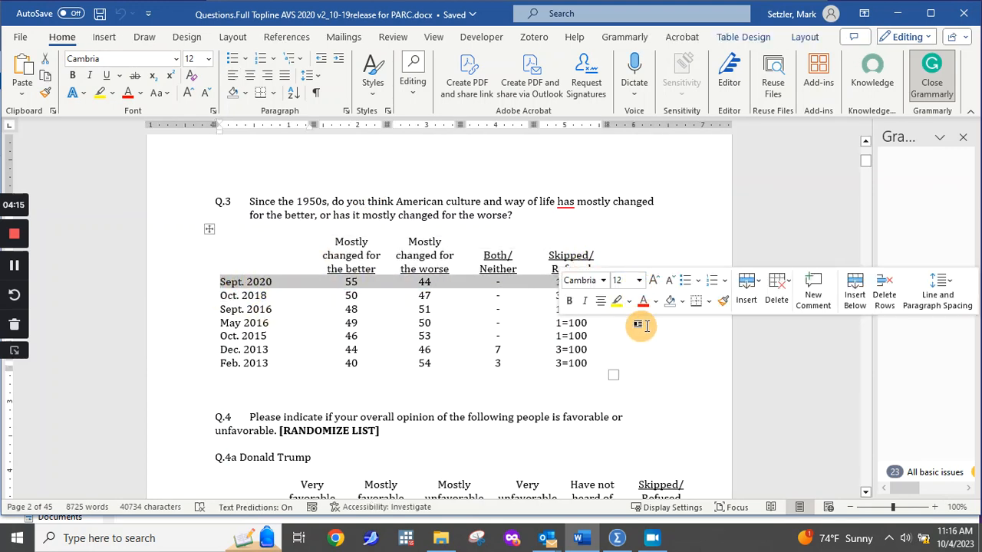
click(432, 202)
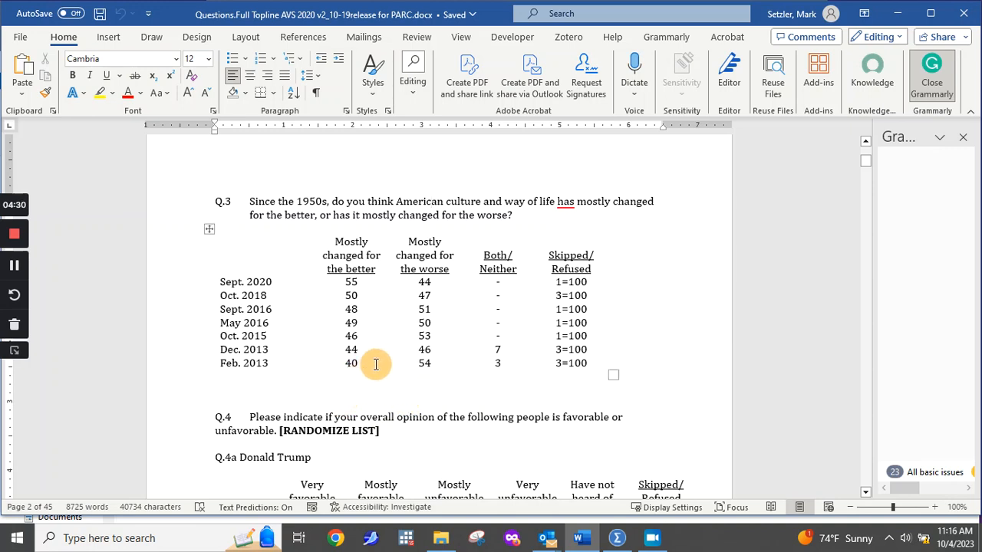
drag(364, 364, 256, 363)
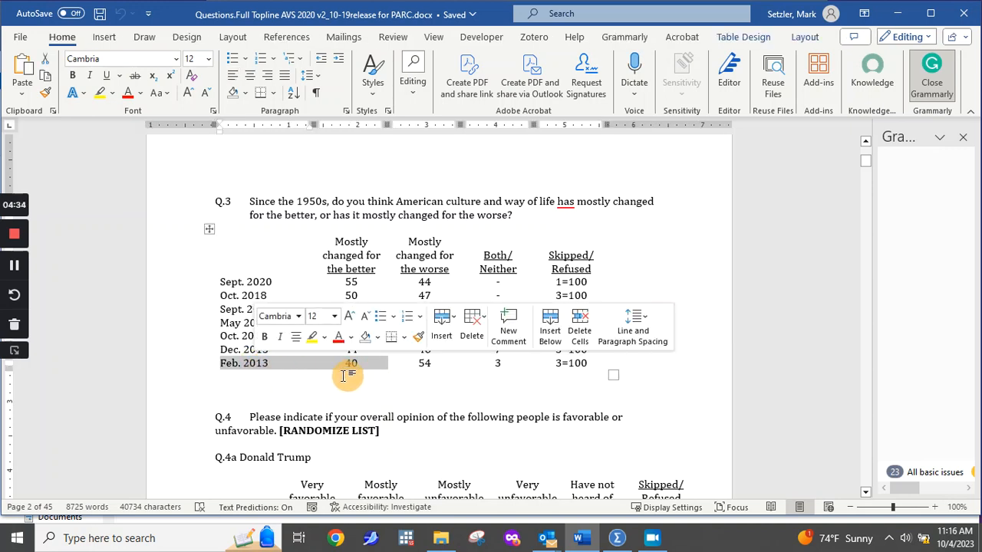
click(428, 373)
click(428, 364)
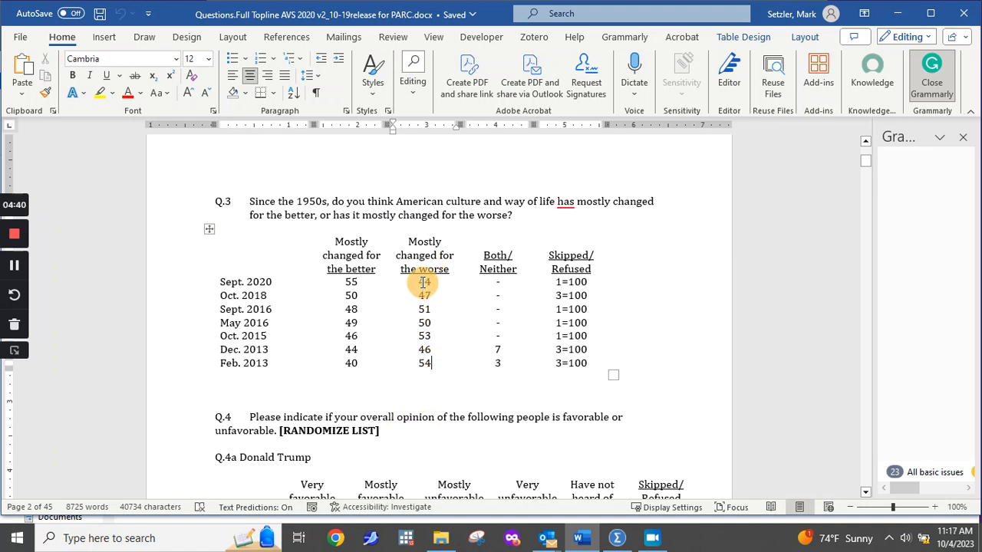
click(360, 363)
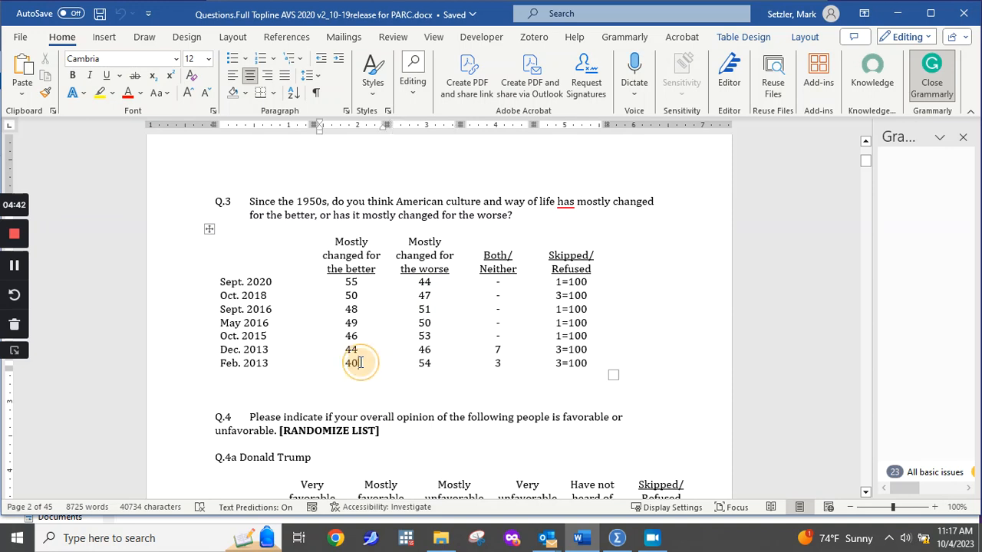
double_click(349, 281)
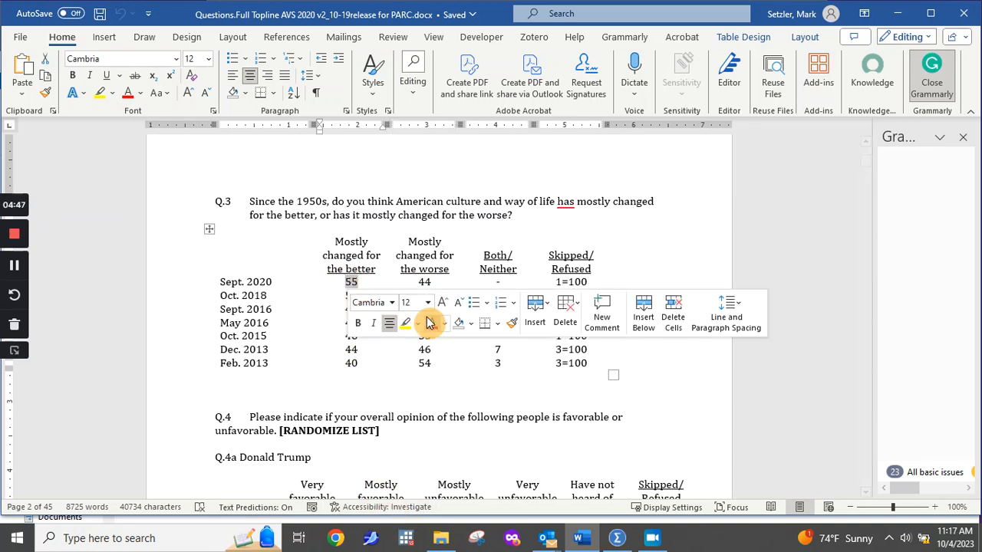
click(431, 224)
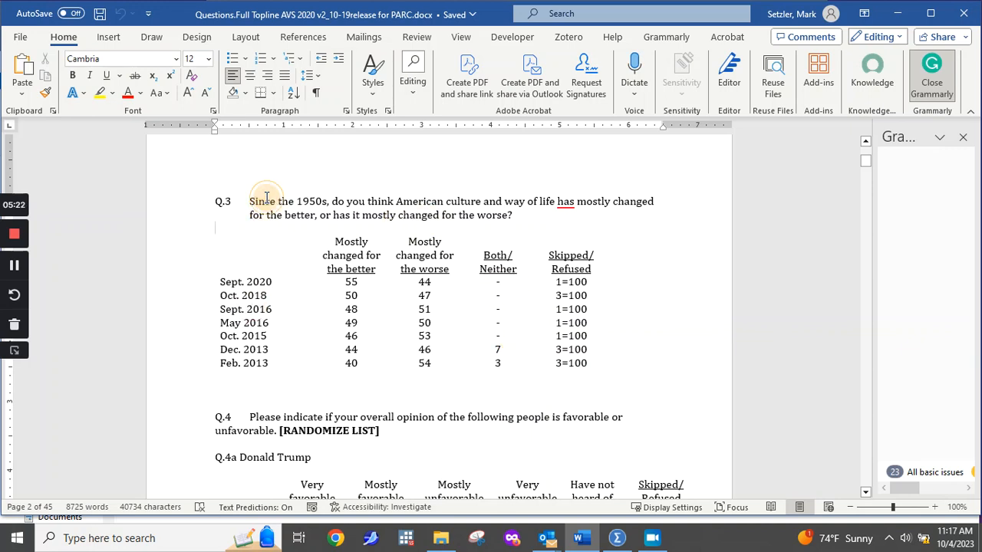
Step: Highlight the wording of the question about change since the 1950s and its Q.3 number
drag(266, 201, 591, 228)
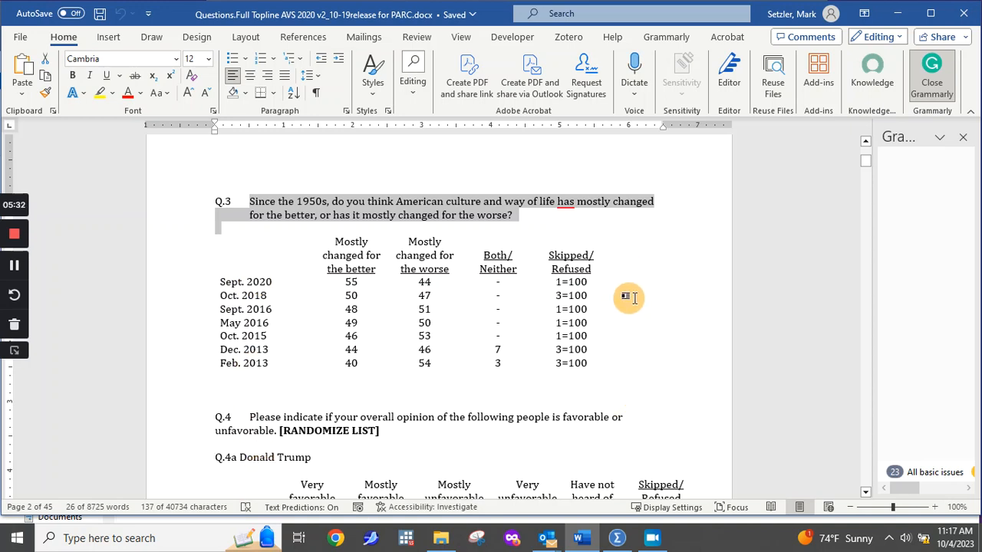
click(702, 239)
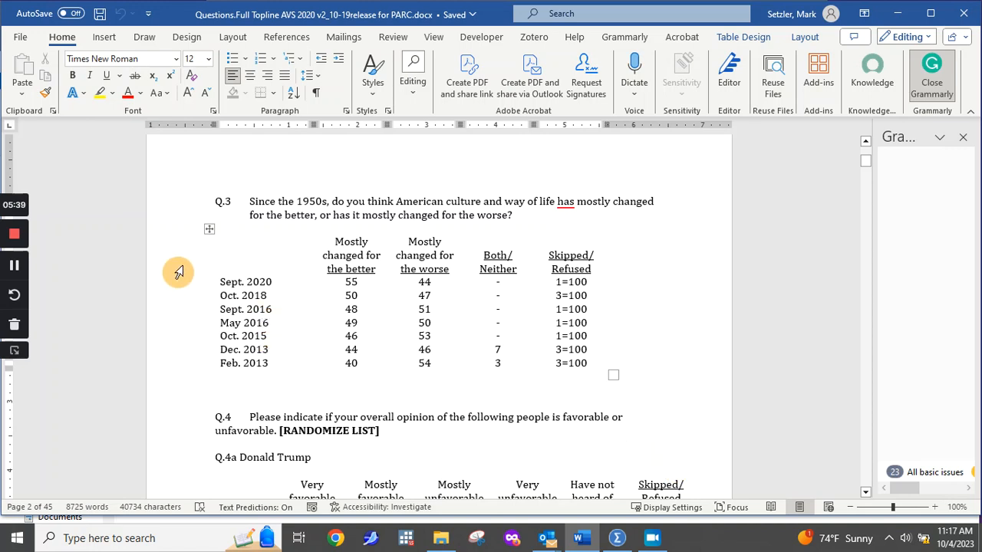
double_click(221, 202)
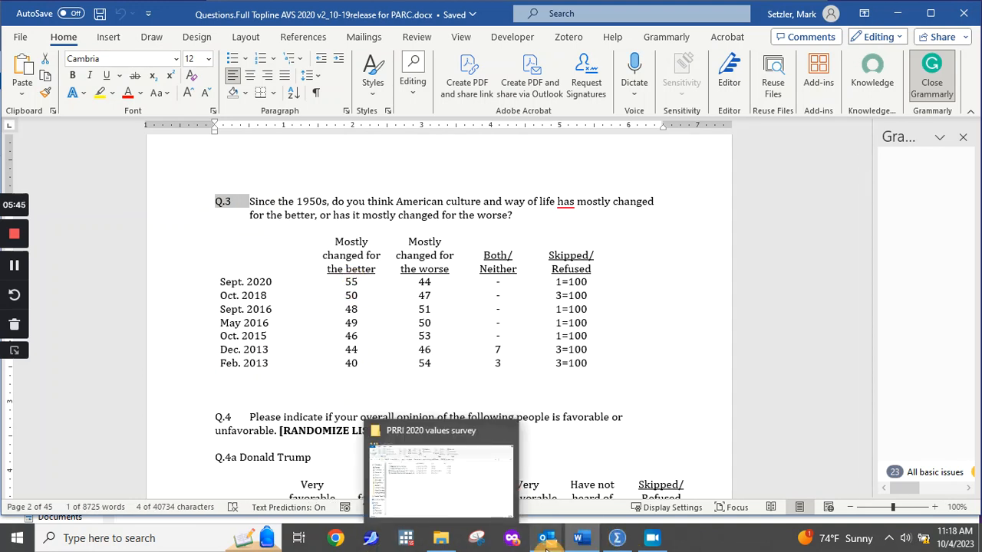
Step: Switch to the SPSS Data Editor and select the Q3 variable's row in the variable list
click(620, 545)
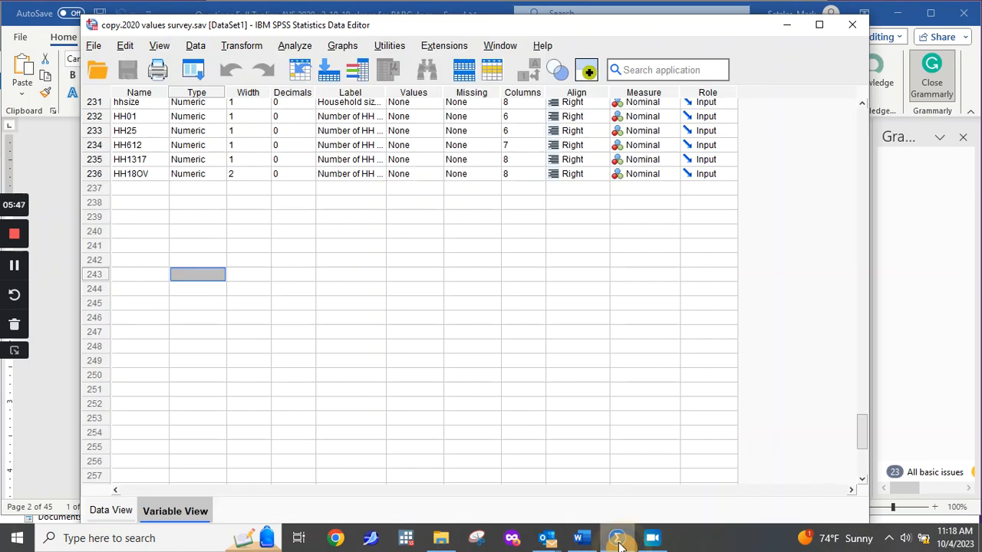
scroll(337, 195, up, 8)
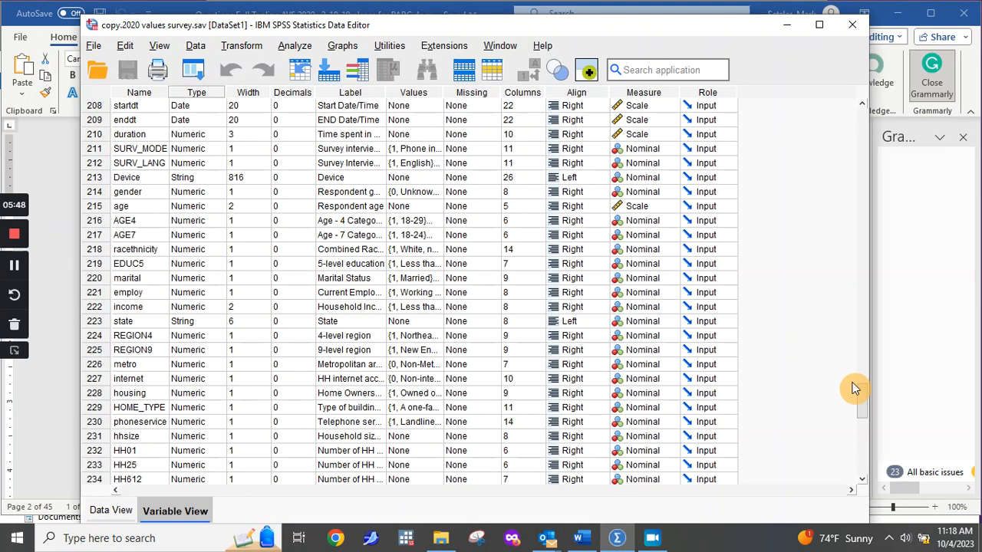
drag(864, 395, 862, 74)
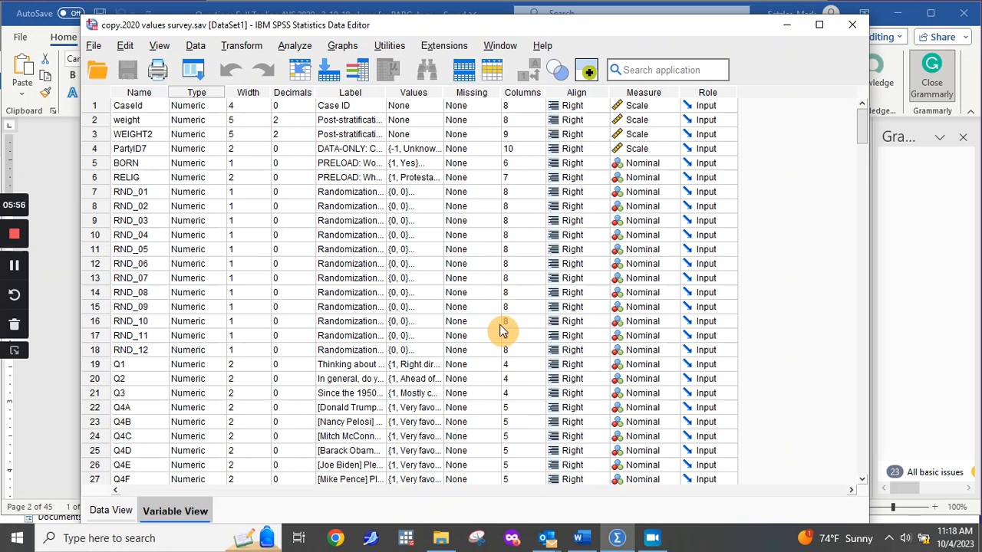
click(93, 393)
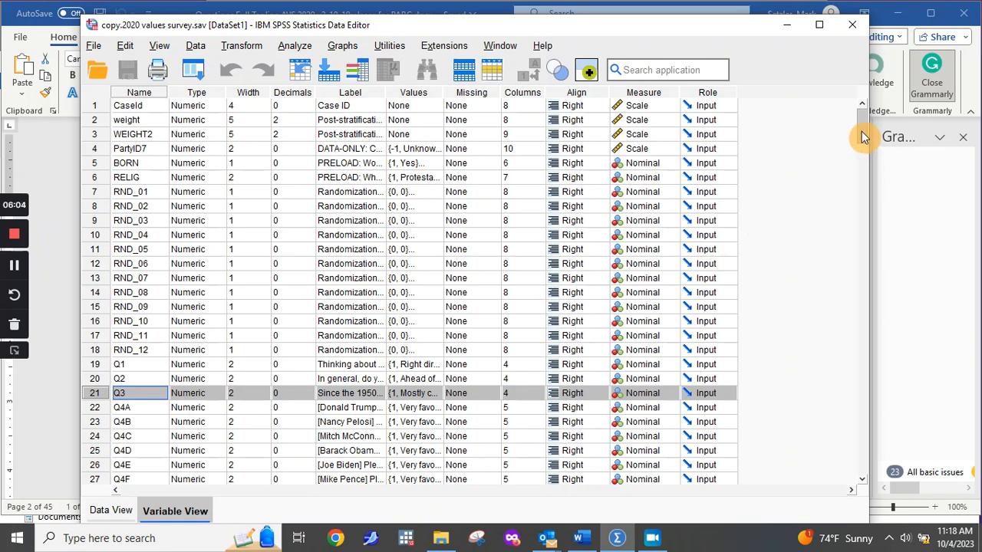
Step: Look over the demographic variables near the end of the variable list, then return to its beginning
drag(861, 131, 855, 403)
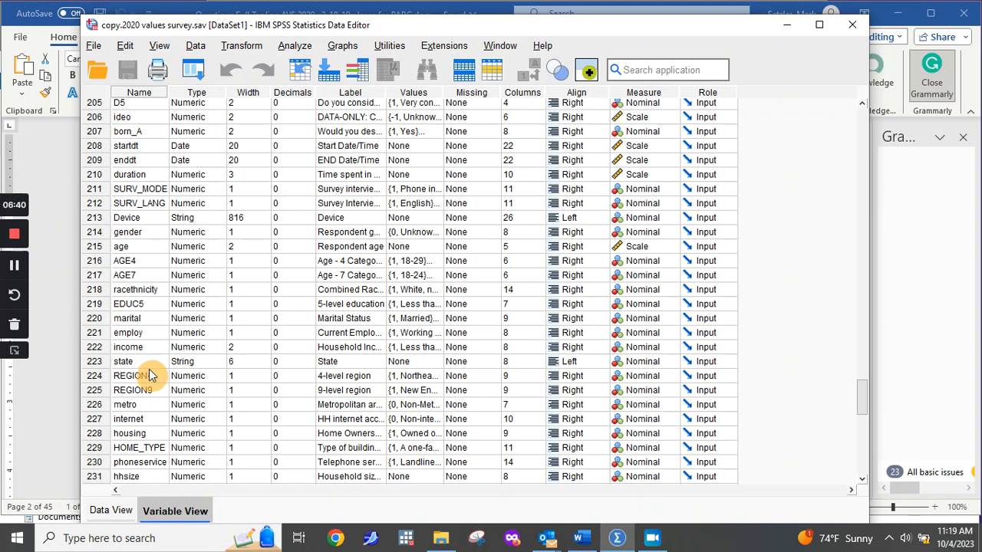
scroll(151, 285, up, 13)
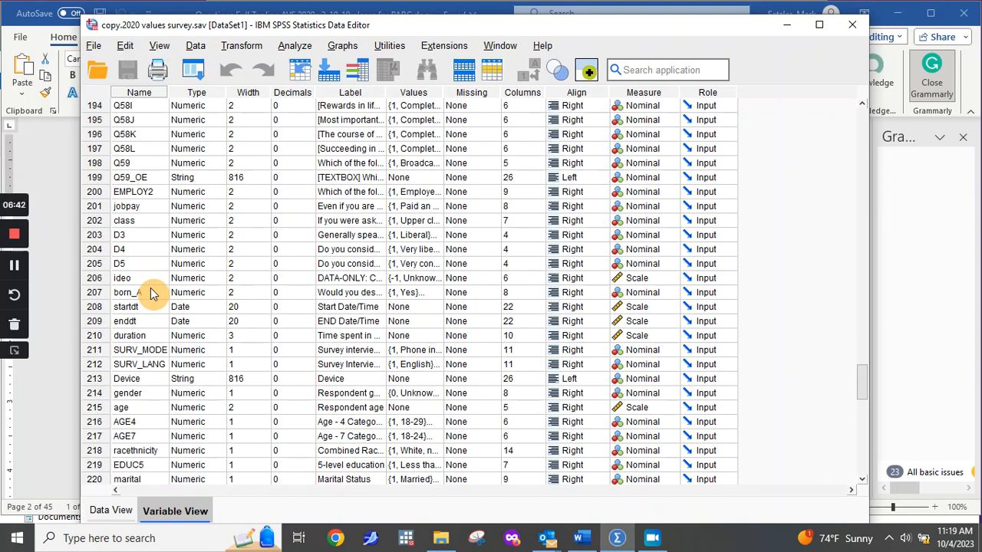
drag(857, 348, 861, 123)
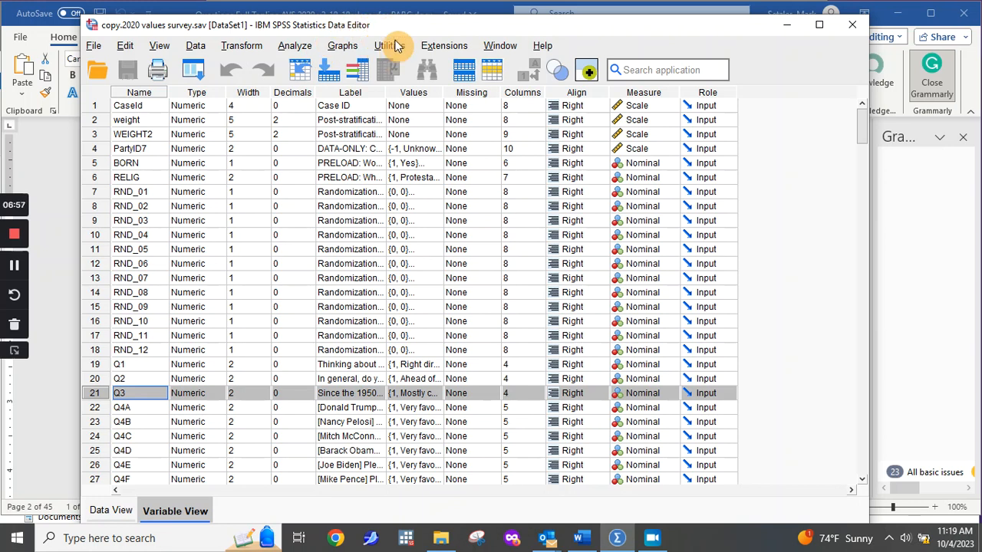
Step: Start a Descriptives analysis and display the source variables by name instead of by label
click(292, 47)
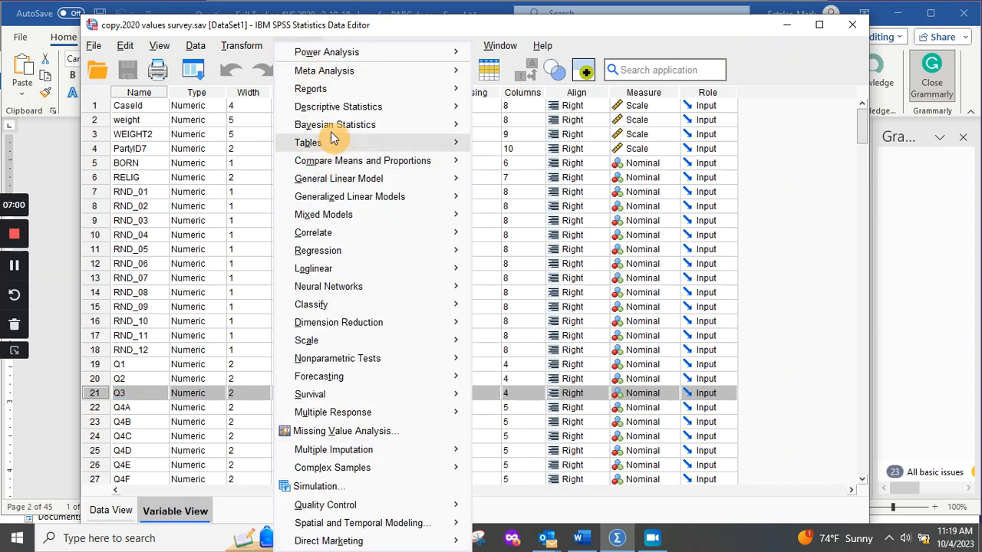
mouse_move(334, 108)
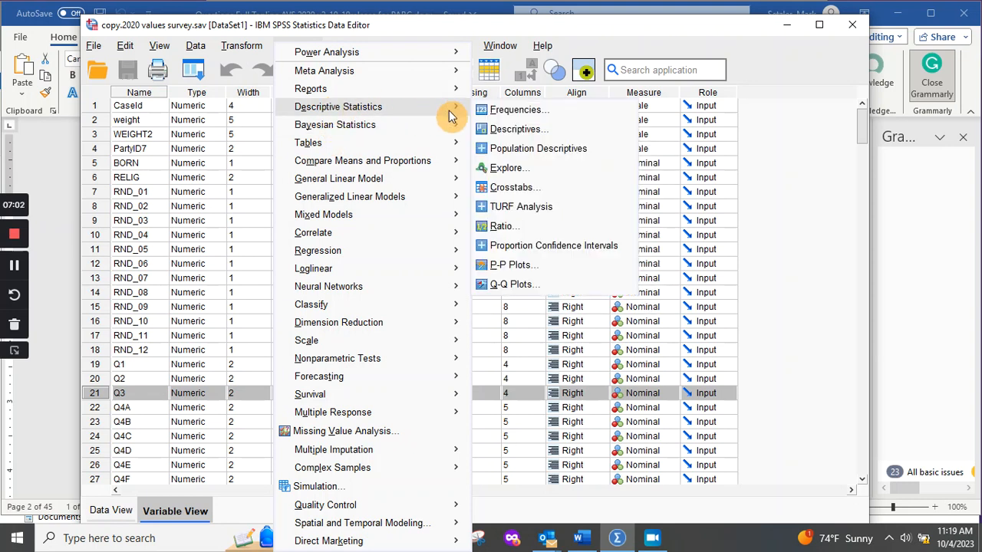
click(537, 133)
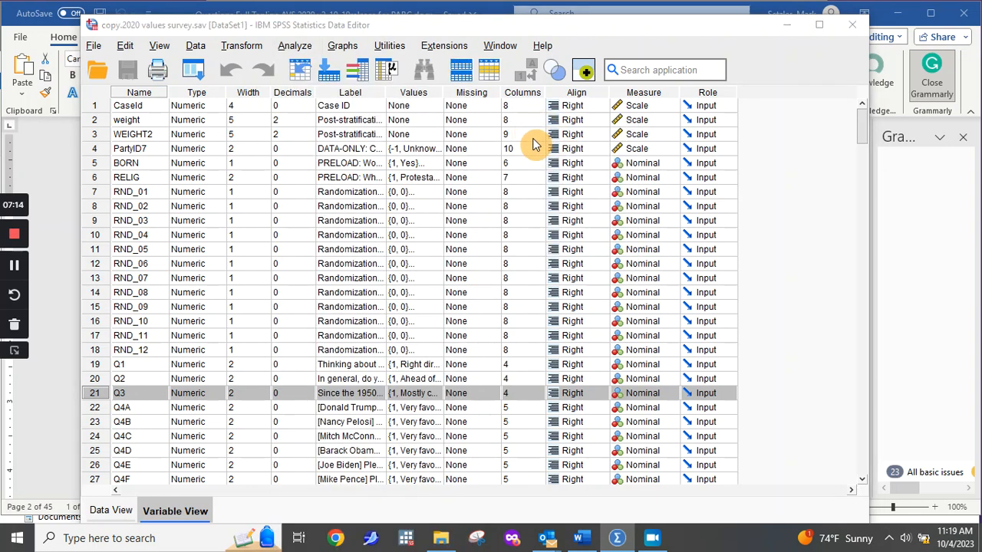
scroll(264, 325, down, 3)
scroll(264, 330, down, 3)
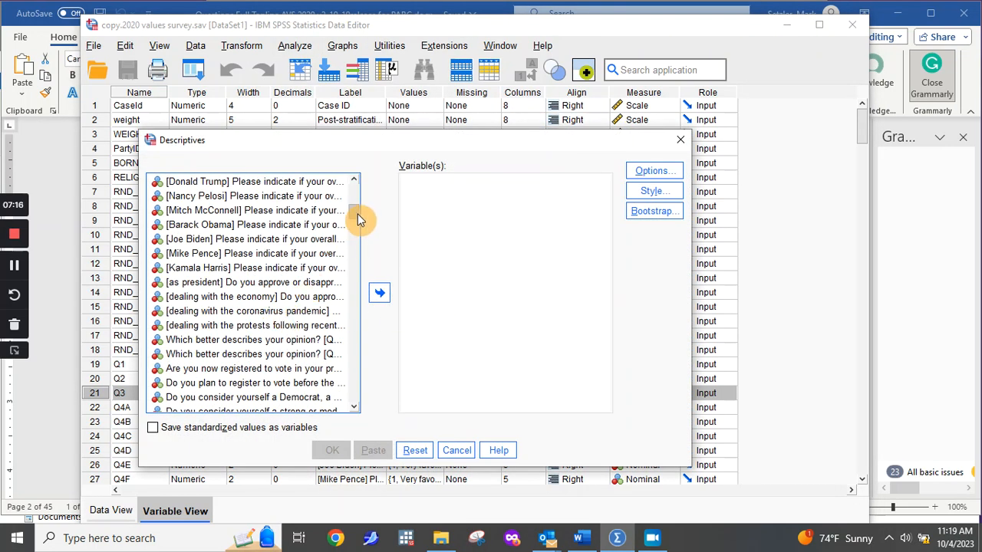
mouse_move(357, 213)
mouse_down()
mouse_move(351, 427)
mouse_move(353, 198)
mouse_up()
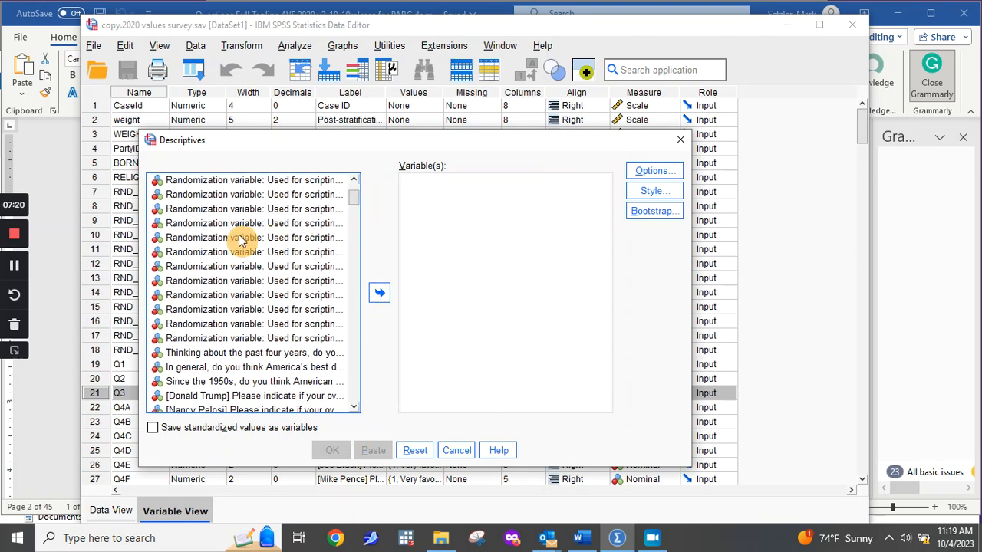
right_click(234, 309)
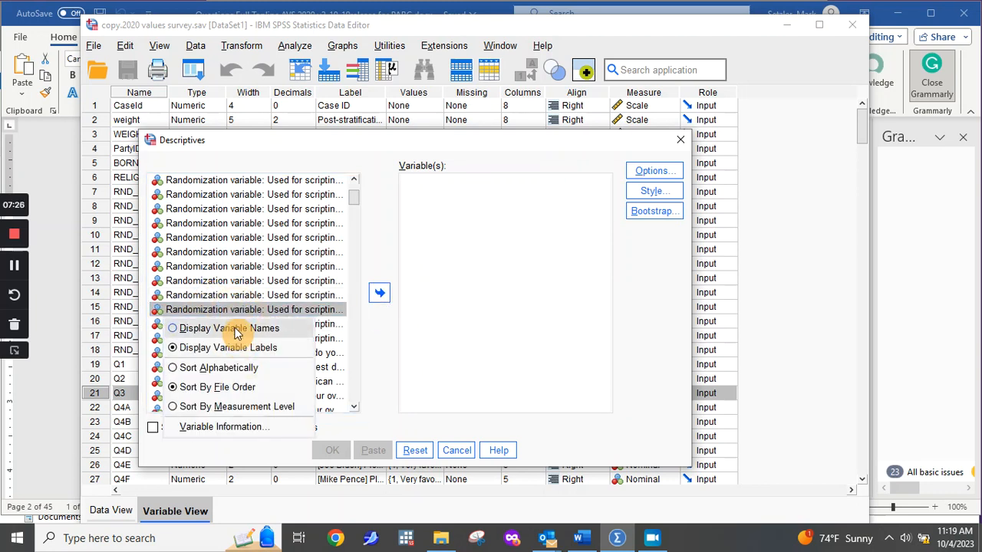
click(236, 327)
right_click(246, 267)
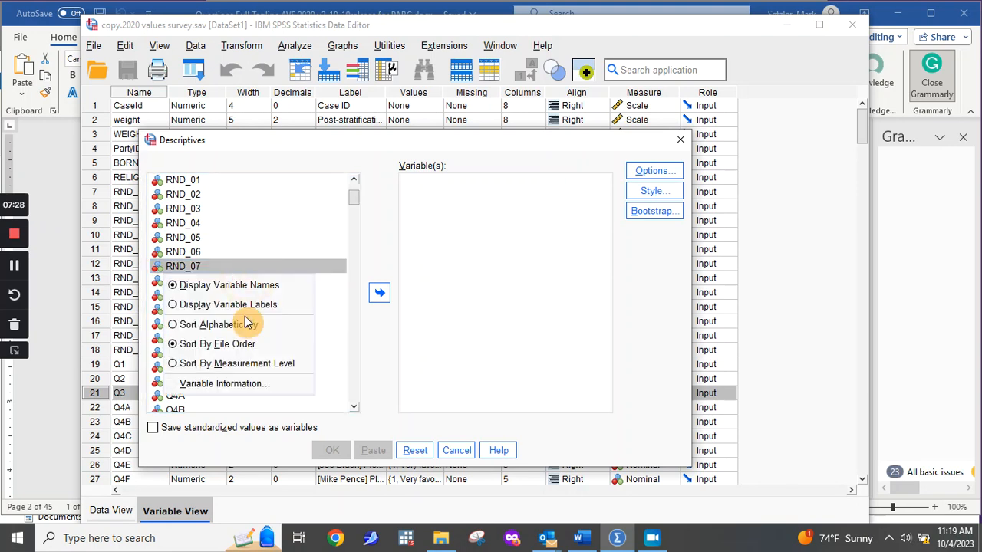
click(289, 161)
Step: Find Q3 among the source variables and add it to the Descriptives analysis
scroll(306, 298, down, 7)
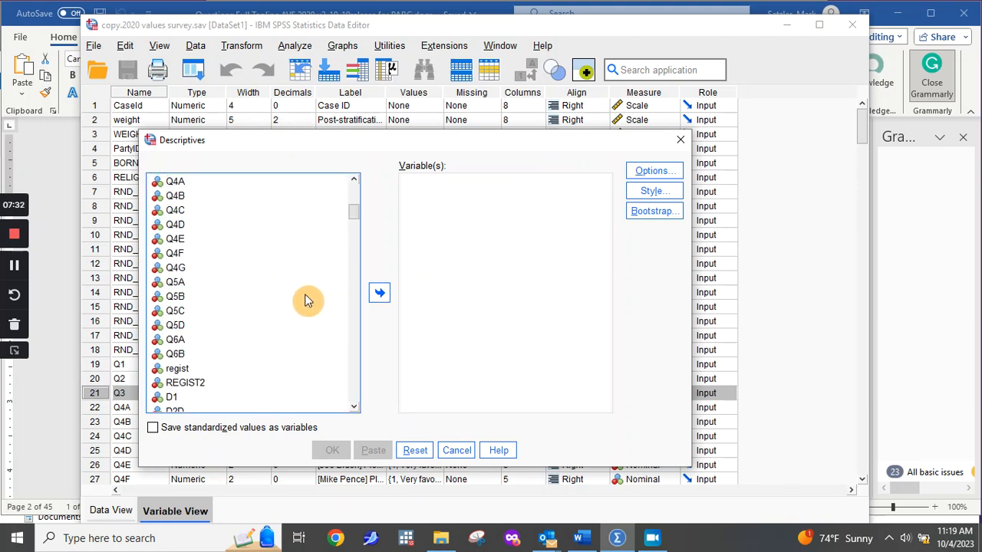
scroll(305, 297, up, 9)
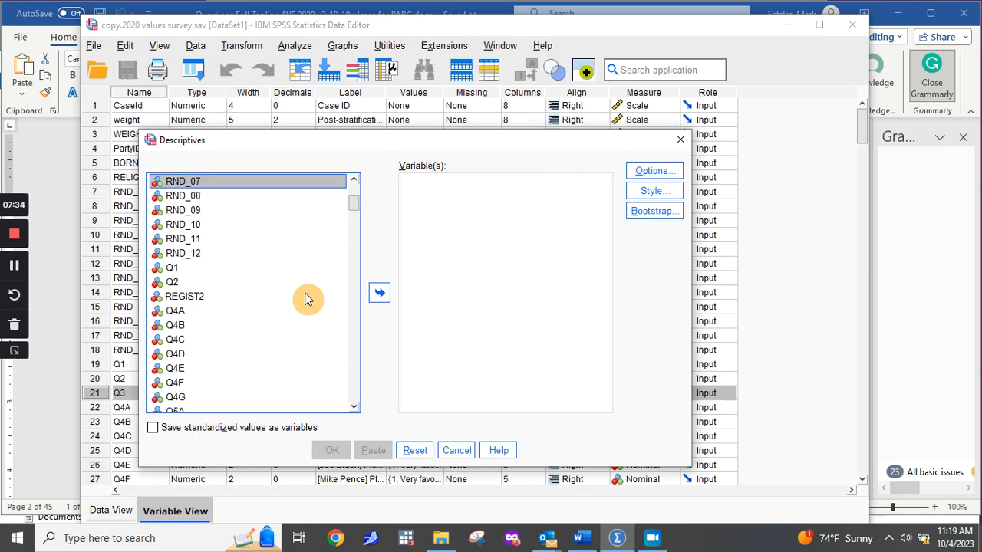
scroll(305, 293, down, 1)
scroll(305, 294, up, 1)
scroll(305, 294, down, 3)
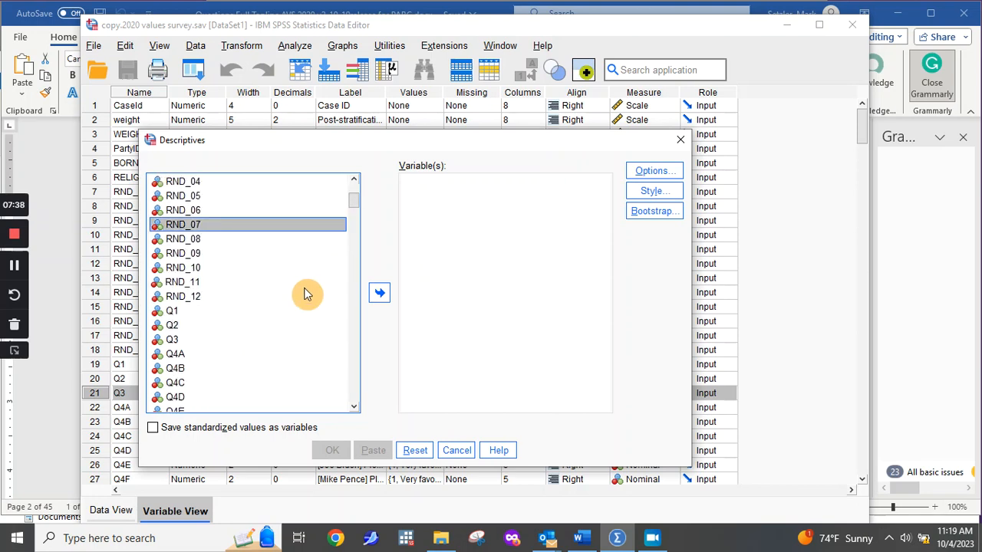
click(175, 340)
click(379, 295)
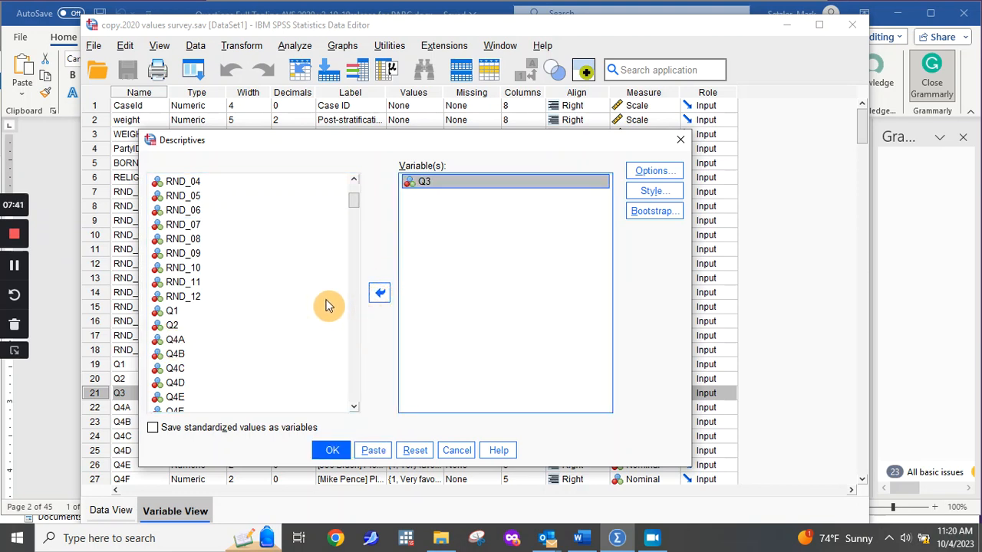
Step: Add RELIG and PartyID7 to the variables analysed by Descriptives
scroll(326, 299, up, 3)
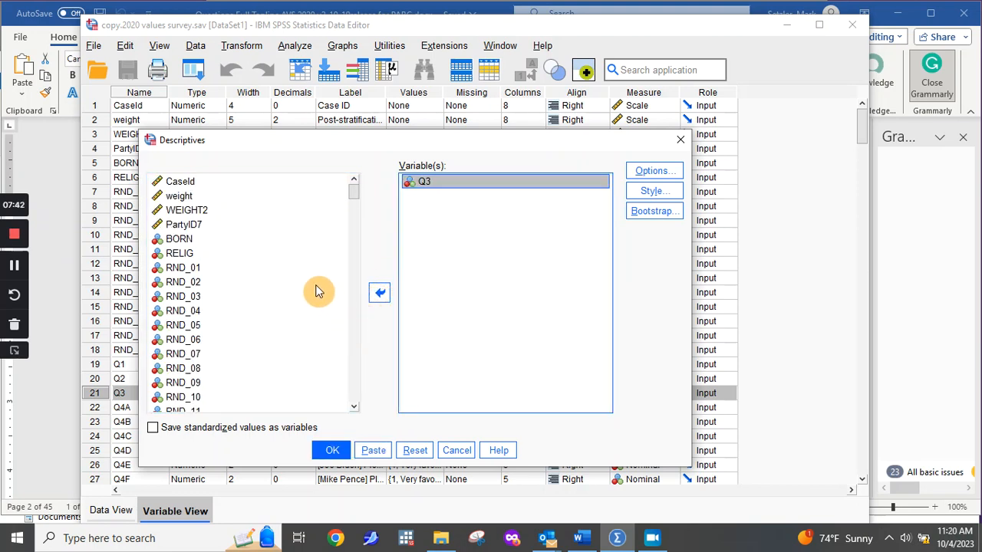
click(181, 254)
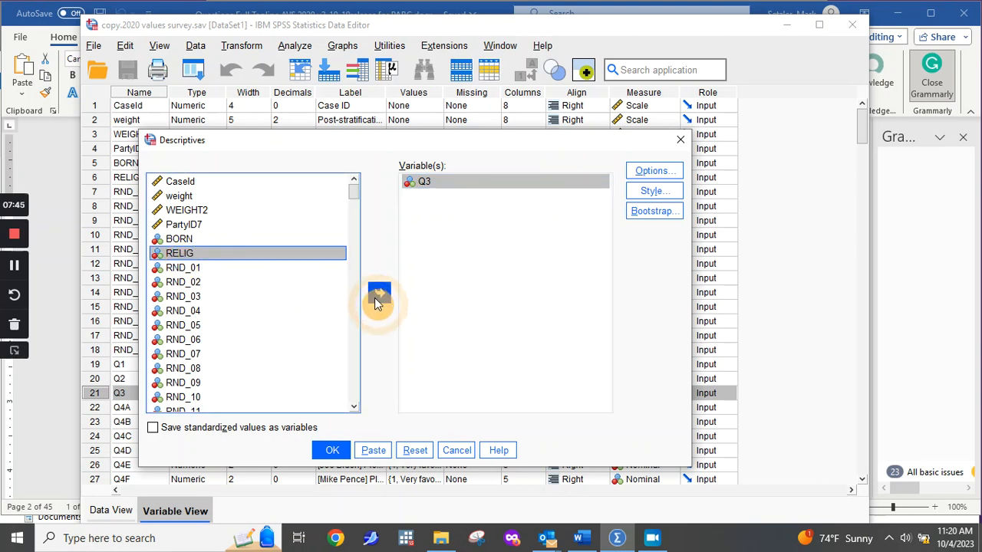
click(381, 295)
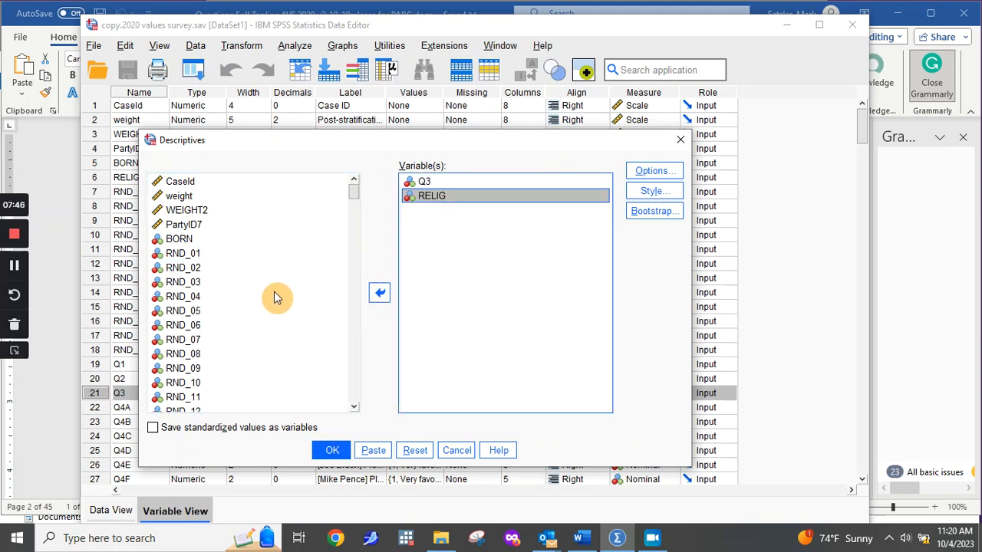
click(188, 224)
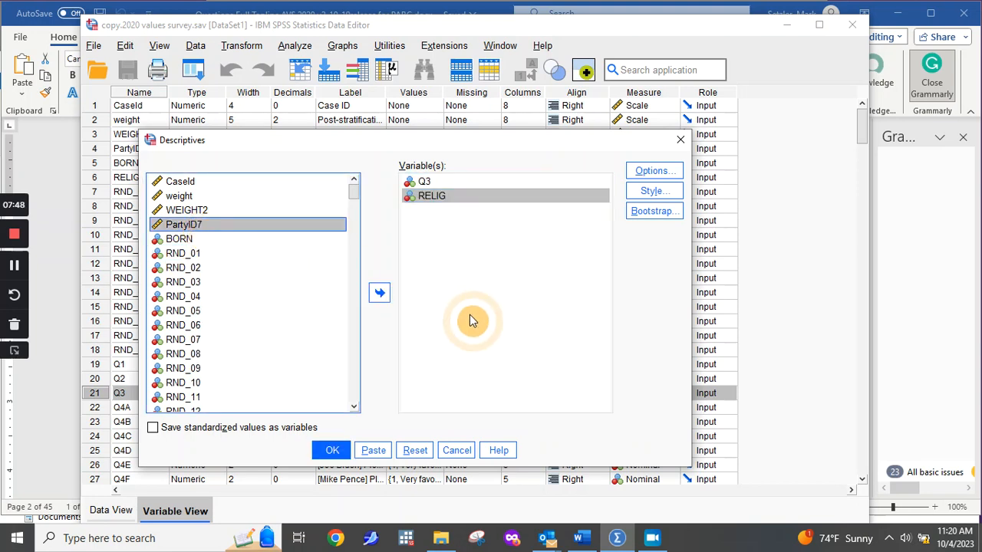
click(381, 295)
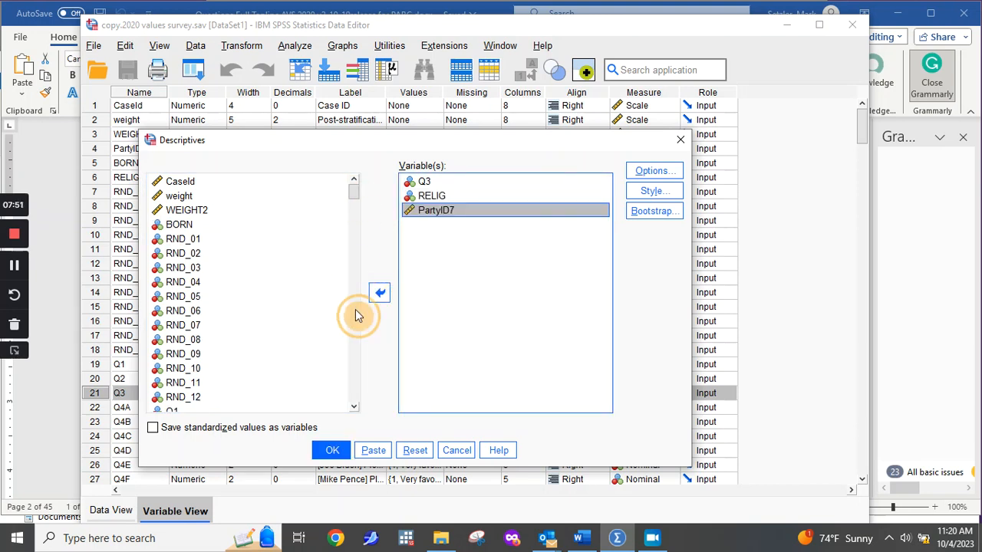
Step: Add REGION4, EDUC5 and racethnicity to the variables analysed by Descriptives
scroll(351, 230, down, 10)
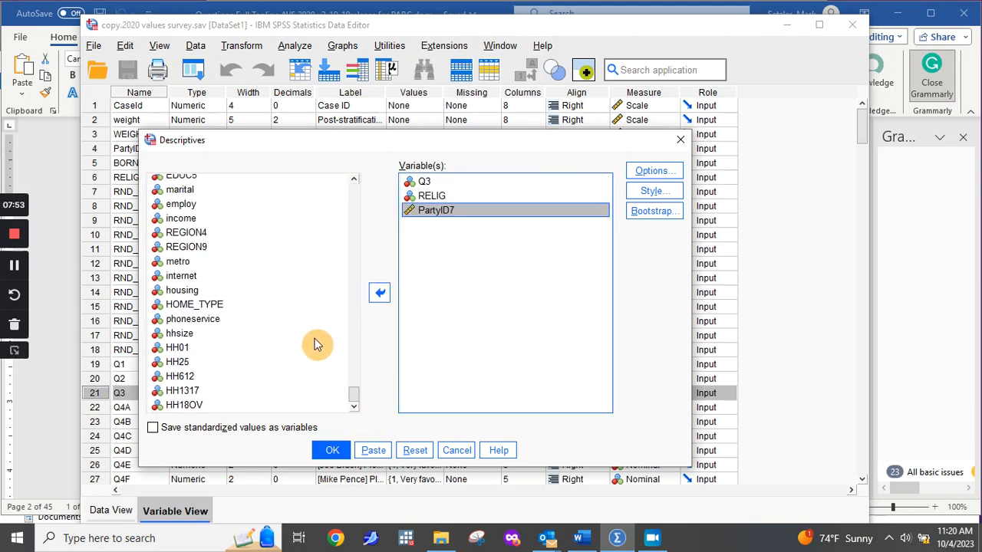
scroll(282, 337, up, 1)
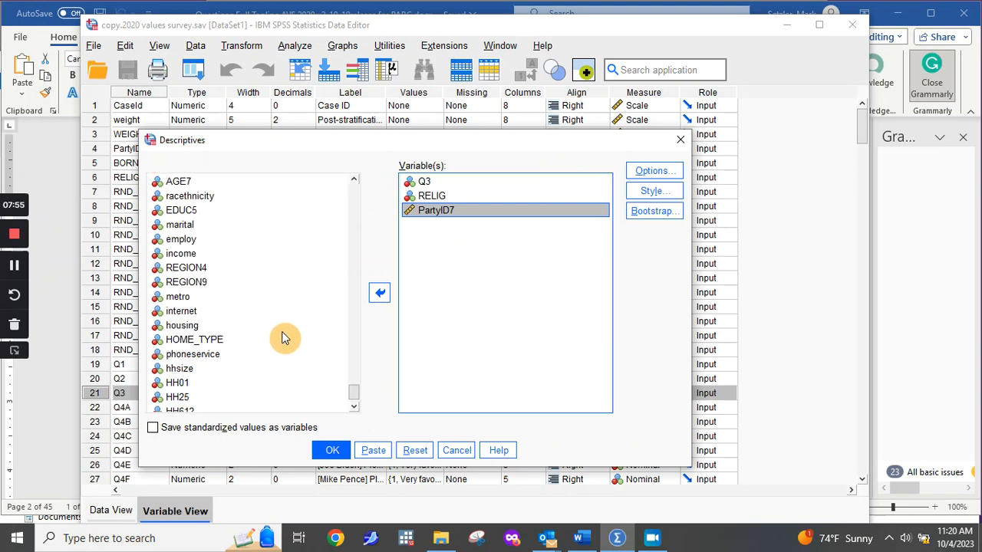
click(197, 267)
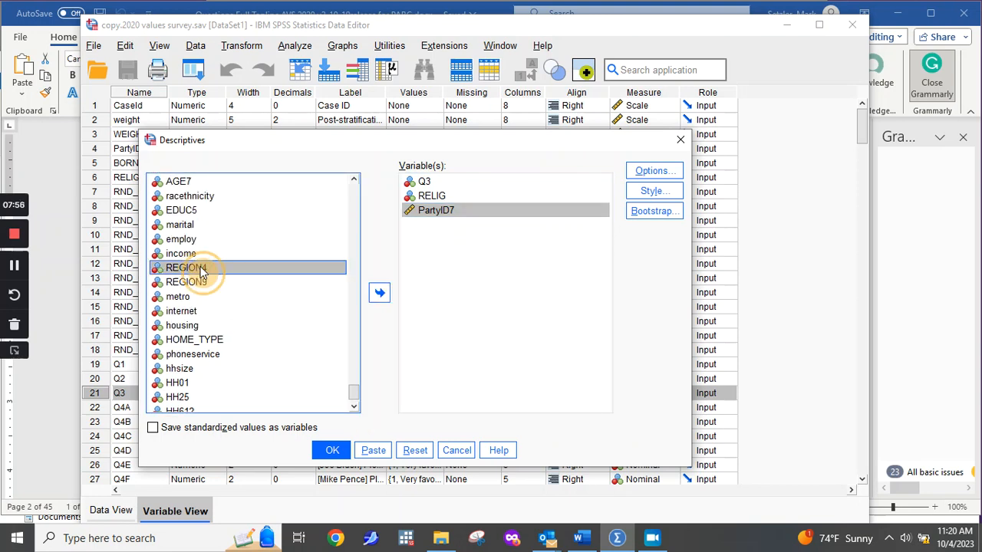
click(379, 296)
click(181, 211)
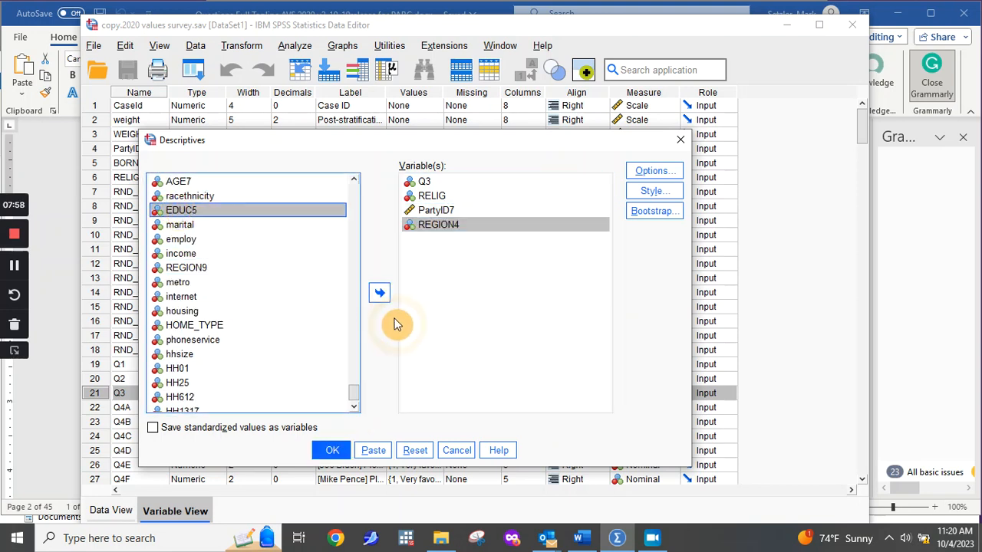
click(379, 292)
click(217, 198)
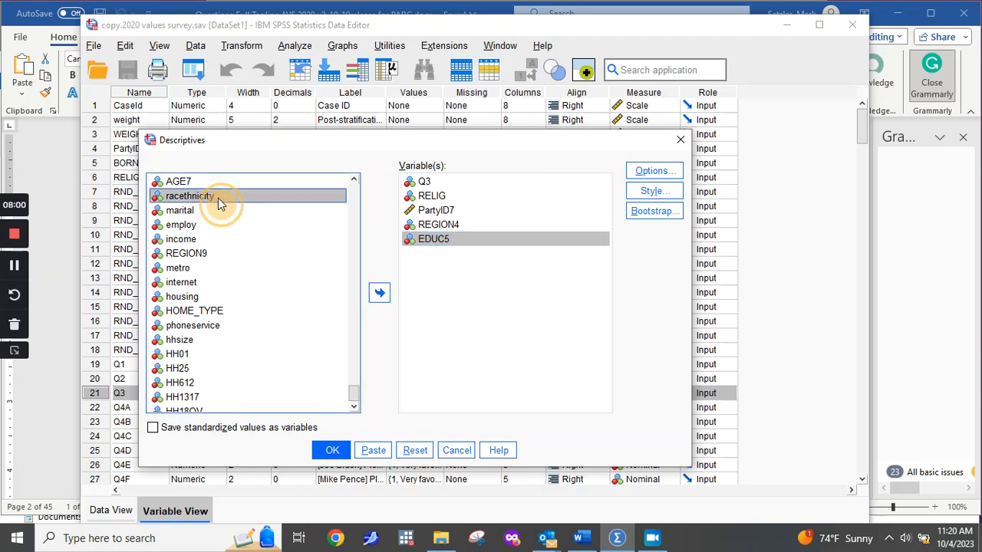
click(379, 292)
Step: Add gender and AGE7 to the variables analysed by Descriptives
scroll(268, 300, up, 2)
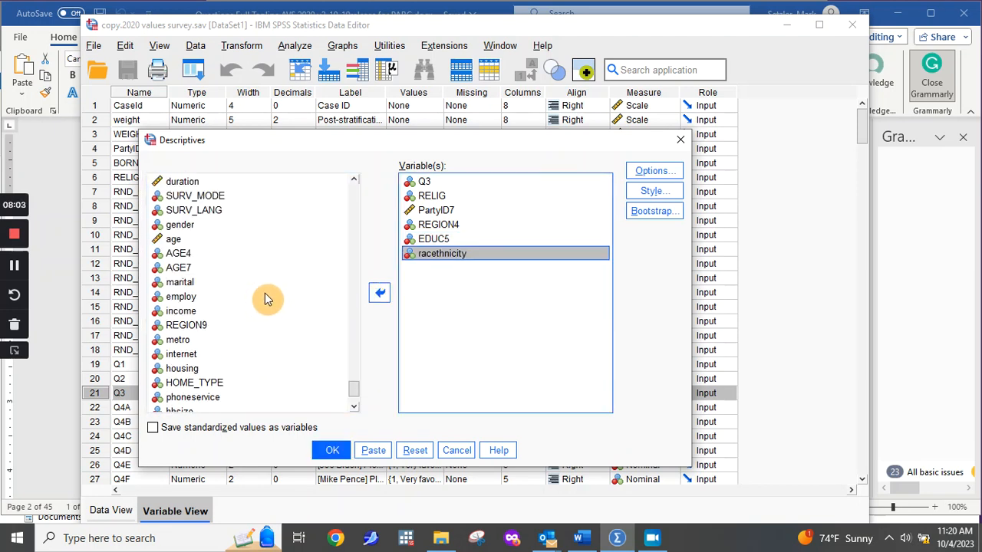
click(184, 225)
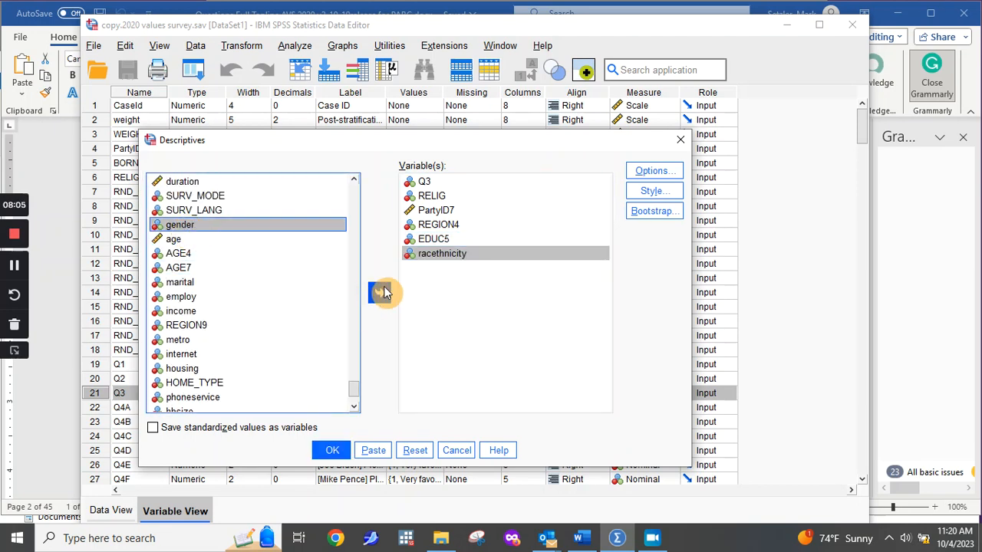
click(381, 292)
click(184, 256)
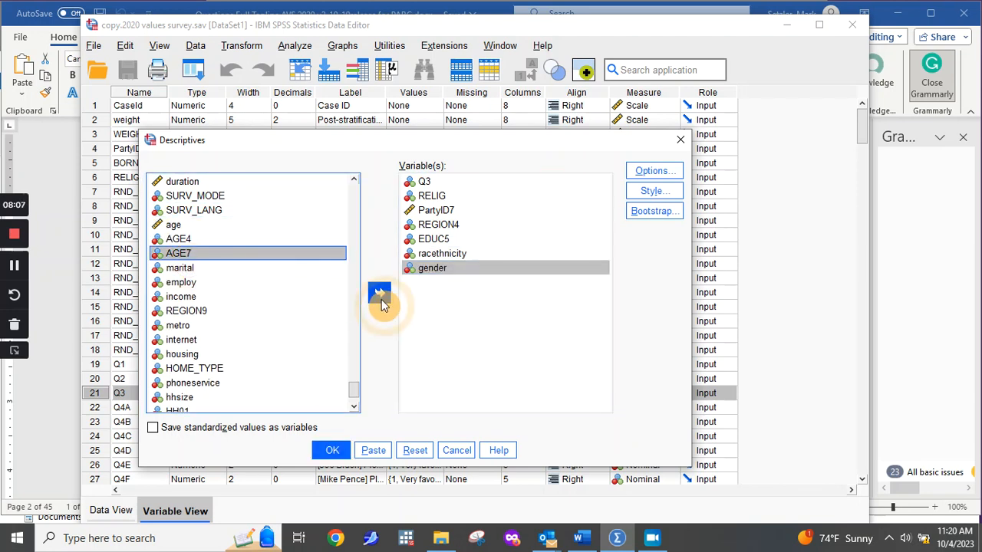
click(382, 298)
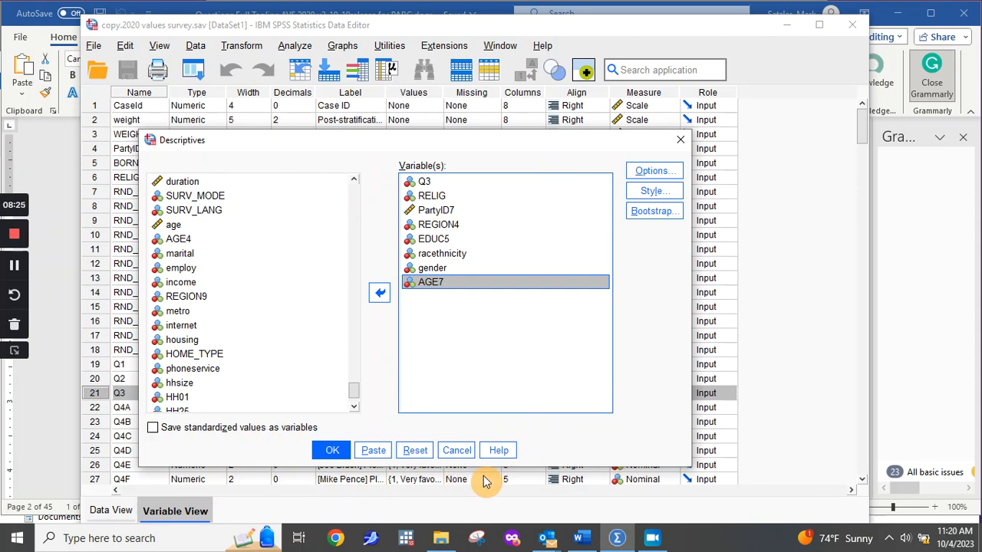
Step: Paste the Descriptives command for the eight chosen variables into a syntax window instead of running it directly
click(373, 453)
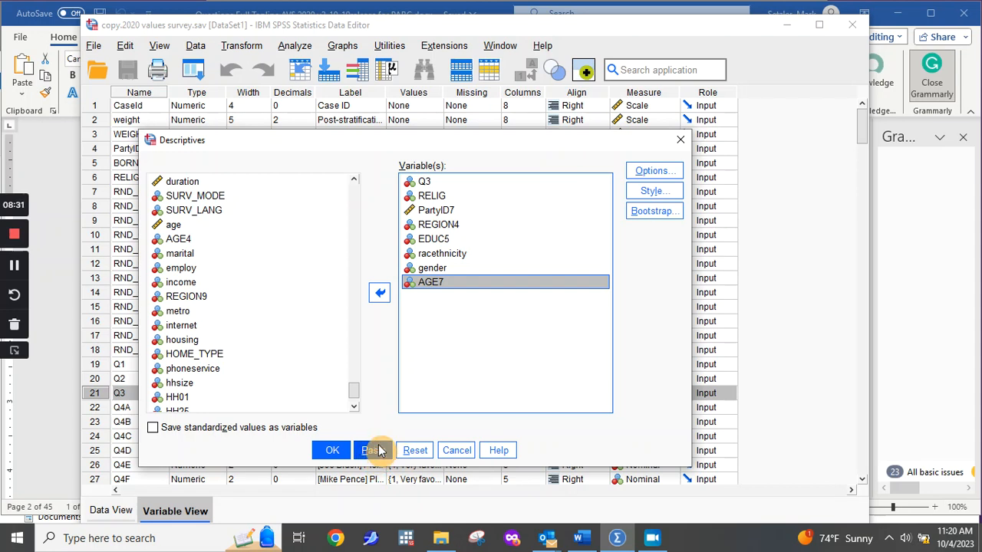
click(372, 453)
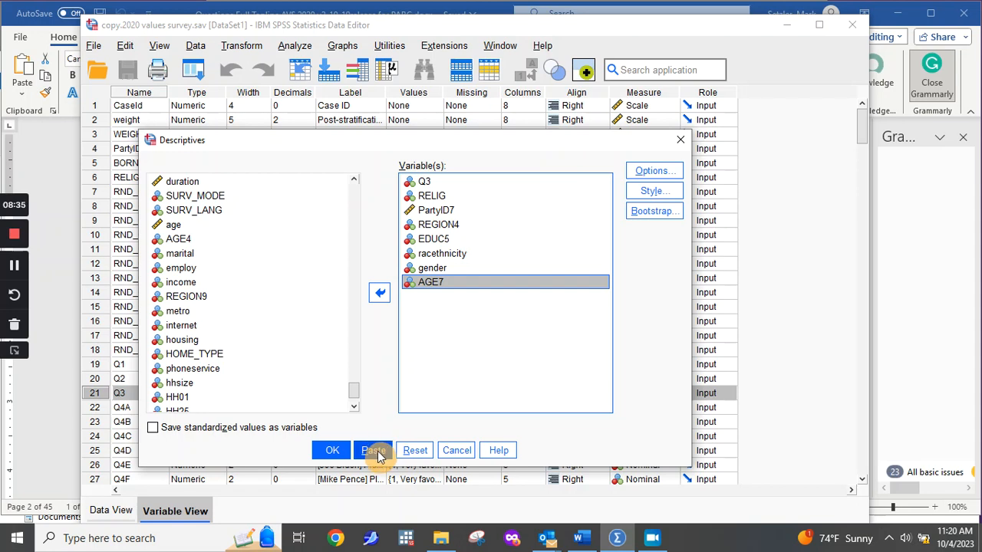
click(376, 454)
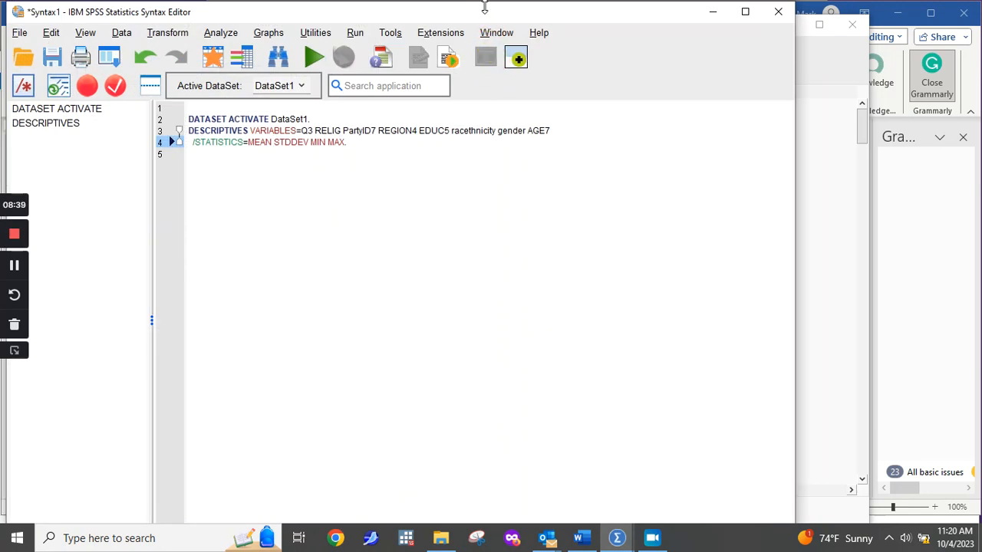
Step: Delete the DATASET ACTIVATE command from the pasted syntax, leaving blank lines above the DESCRIPTIVES command
drag(484, 5, 627, 25)
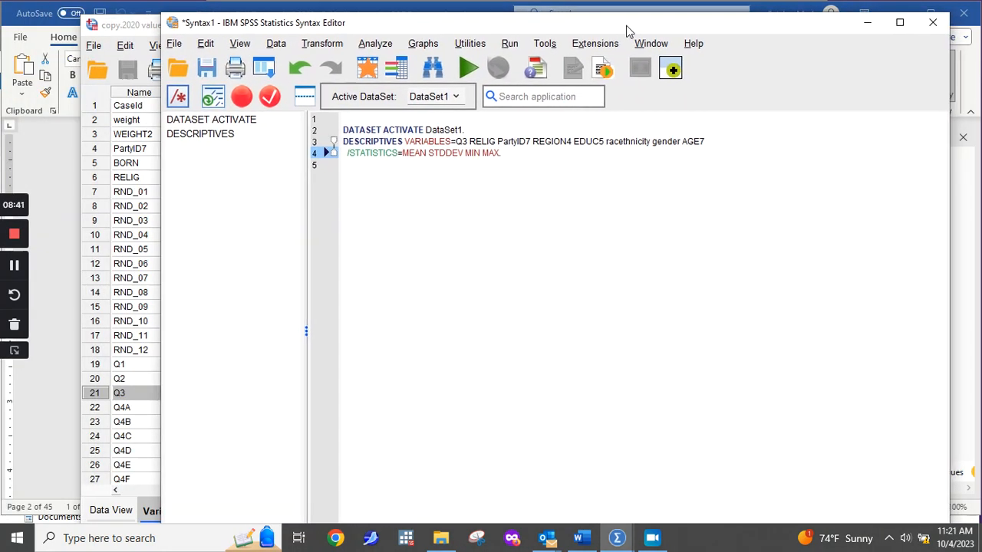
click(281, 134)
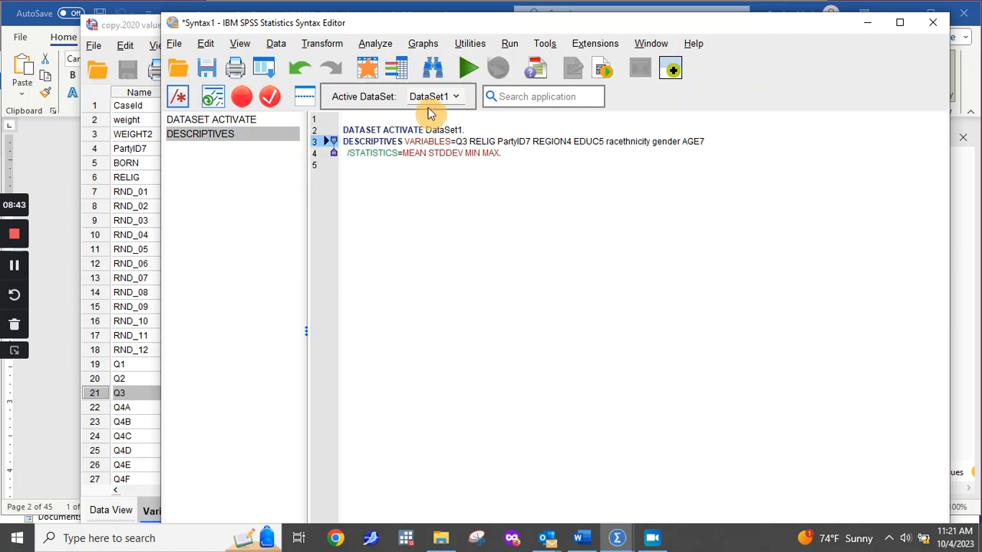
click(480, 120)
drag(478, 125, 340, 129)
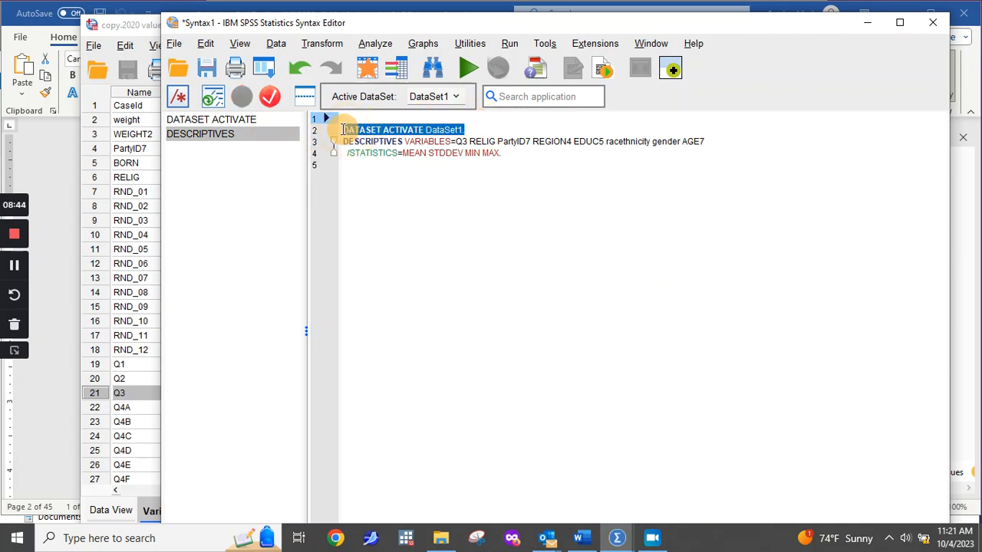
key(Delete)
key(Return)
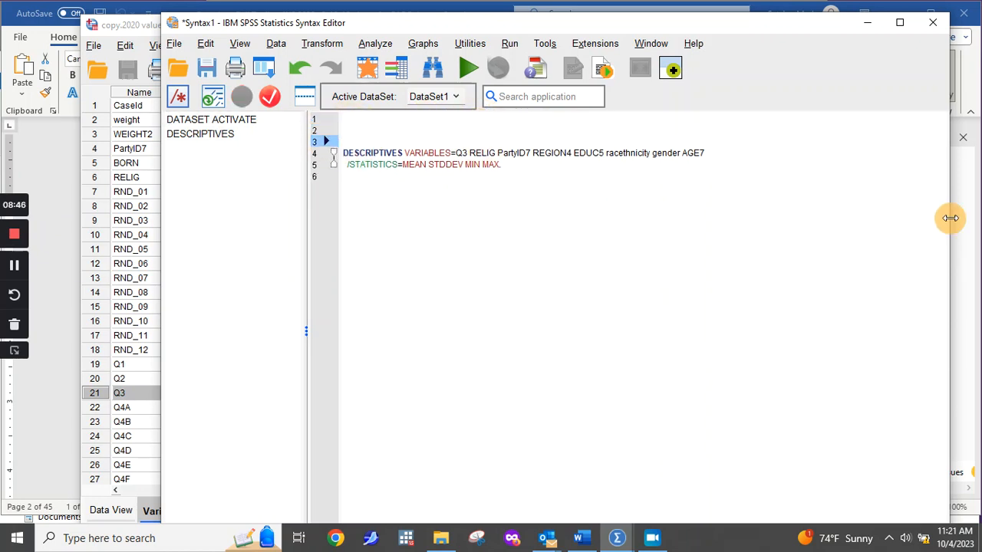
key(Up)
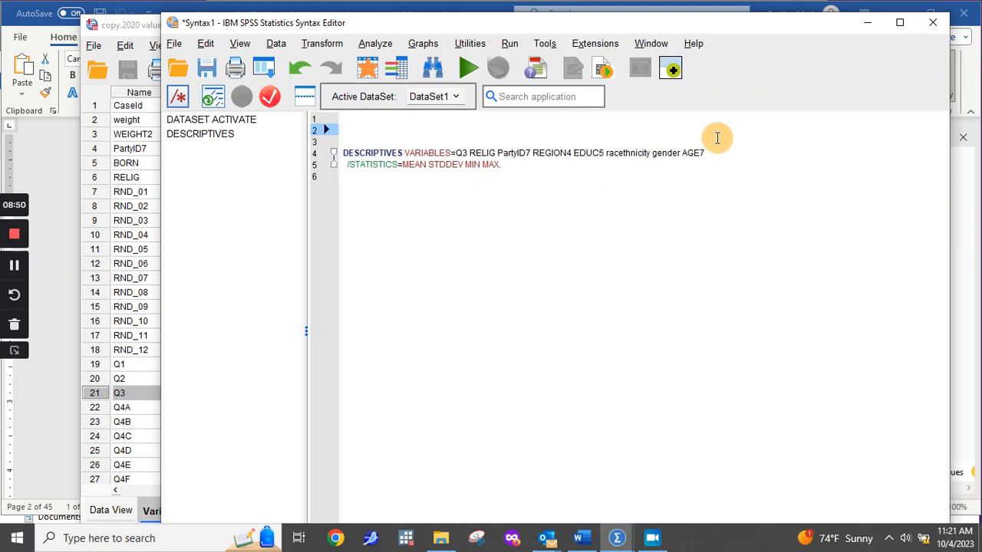
Step: Add the comment "*Idenify the variables I want to keep." above the DESCRIPTIVES command and insert blank space below the command
drag(408, 23, 392, 105)
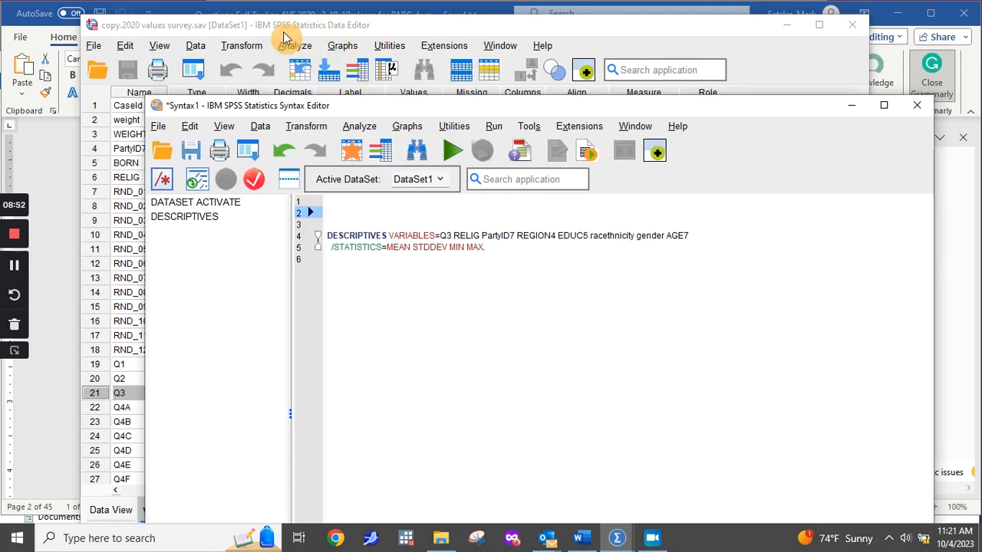
drag(377, 99, 378, 98)
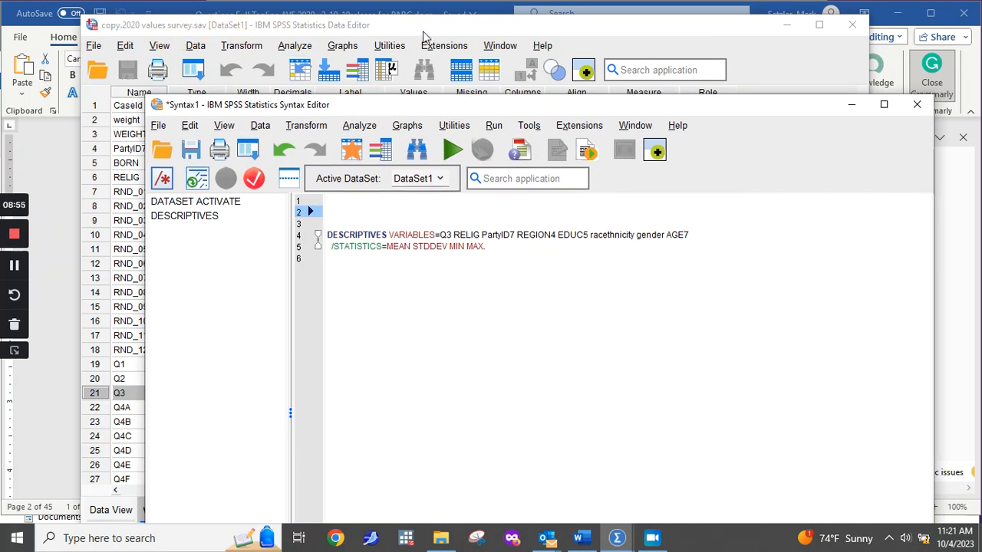
drag(455, 114, 517, 37)
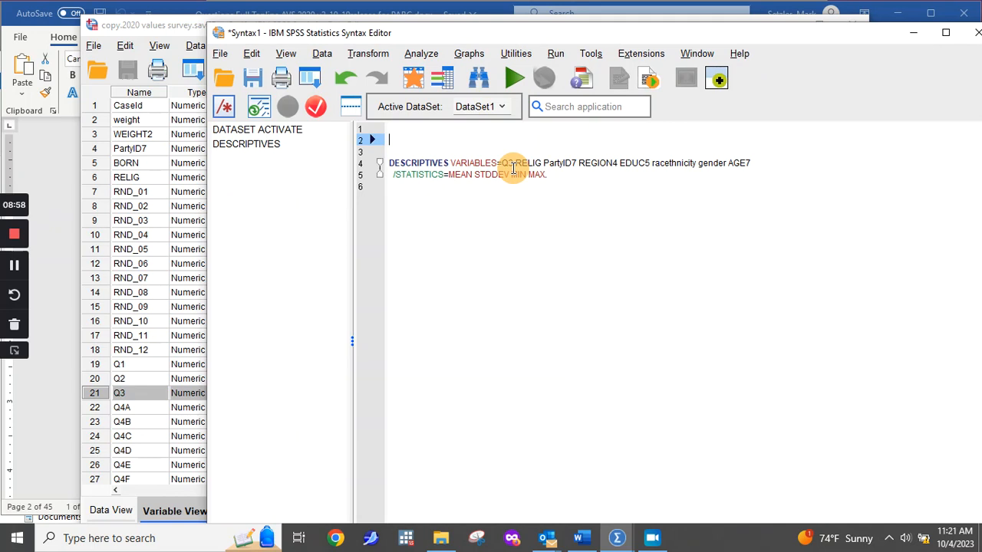
key(Return)
text(*)
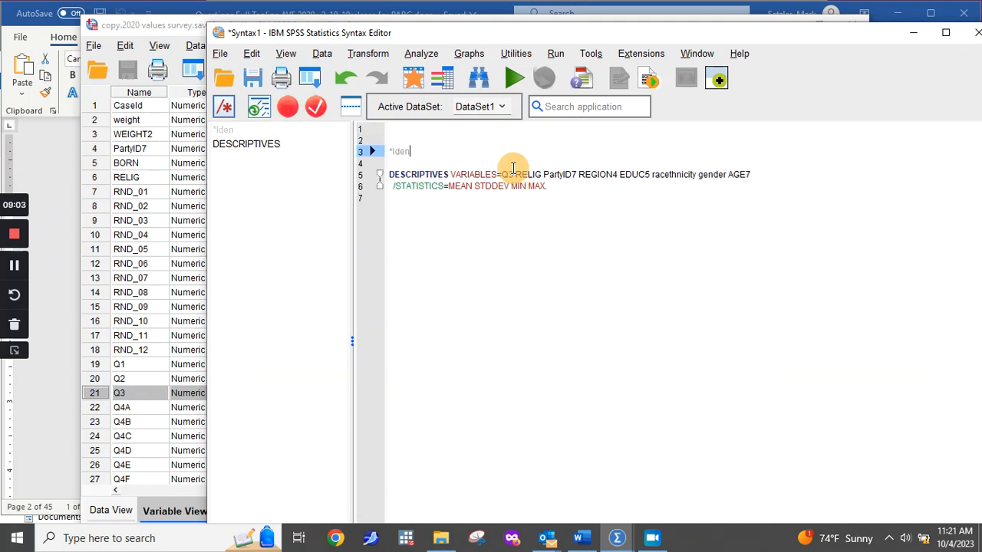
key(BackSpace)
key(BackSpace)
text(I want to keep.)
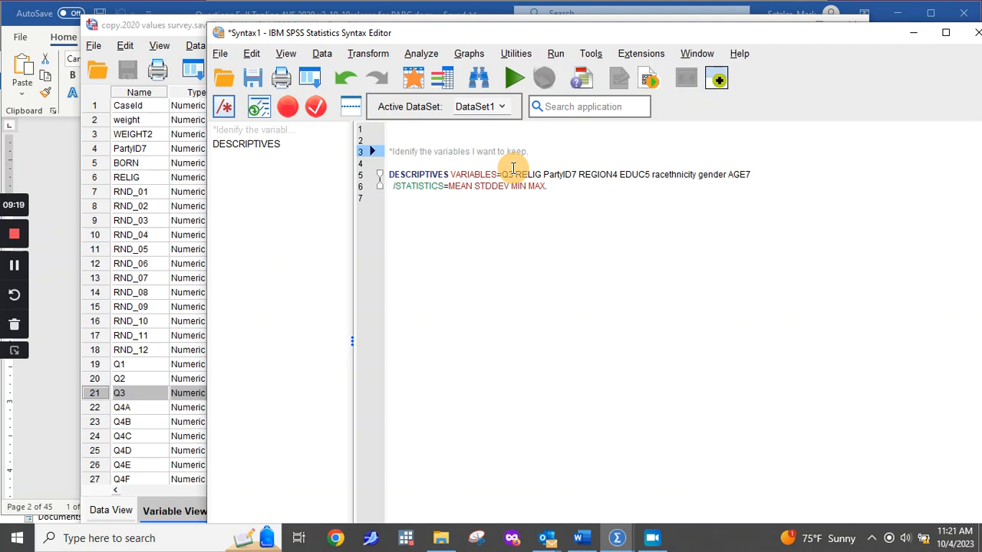
click(474, 231)
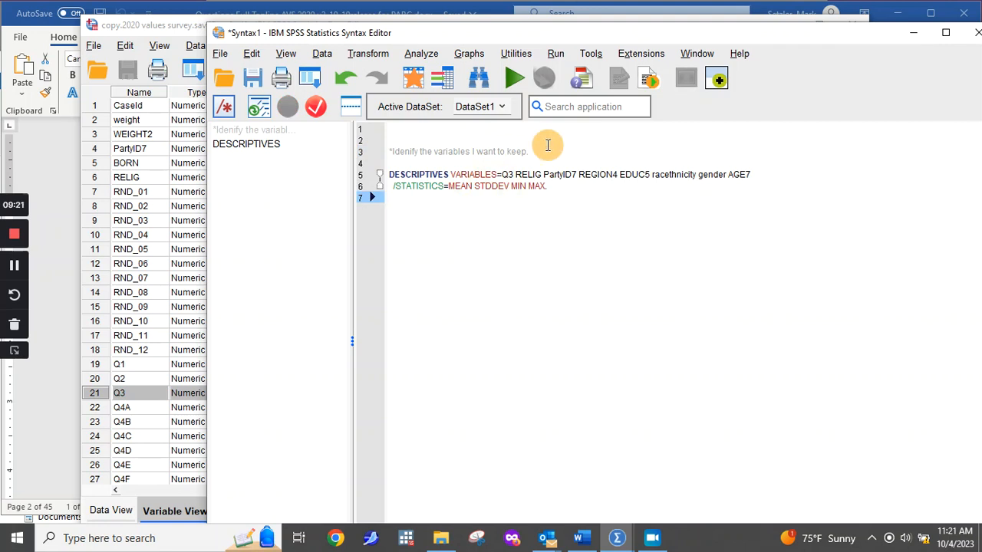
key(Return)
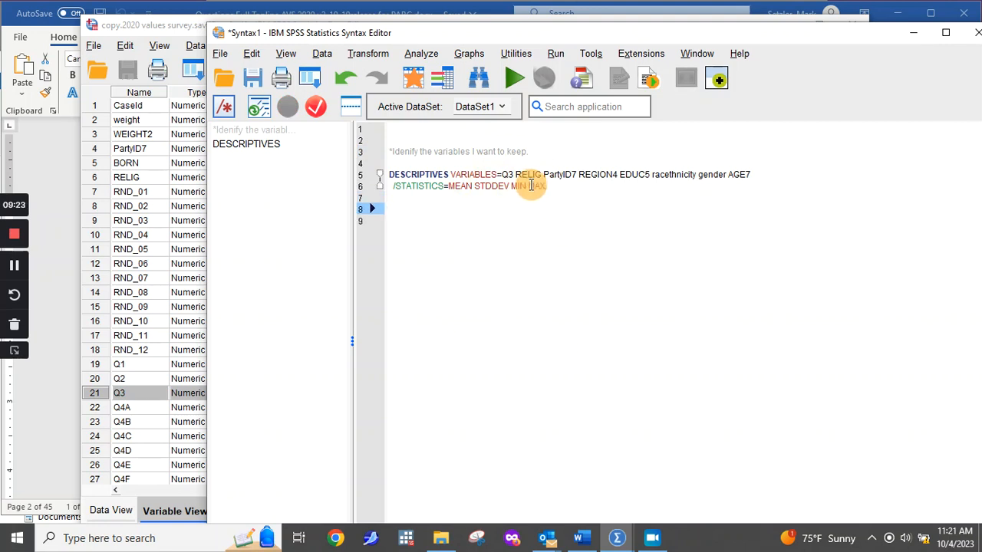
Step: Review the variable list in the DESCRIPTIVES command, including the REGION4 and EDUC5 entries
drag(501, 175, 793, 167)
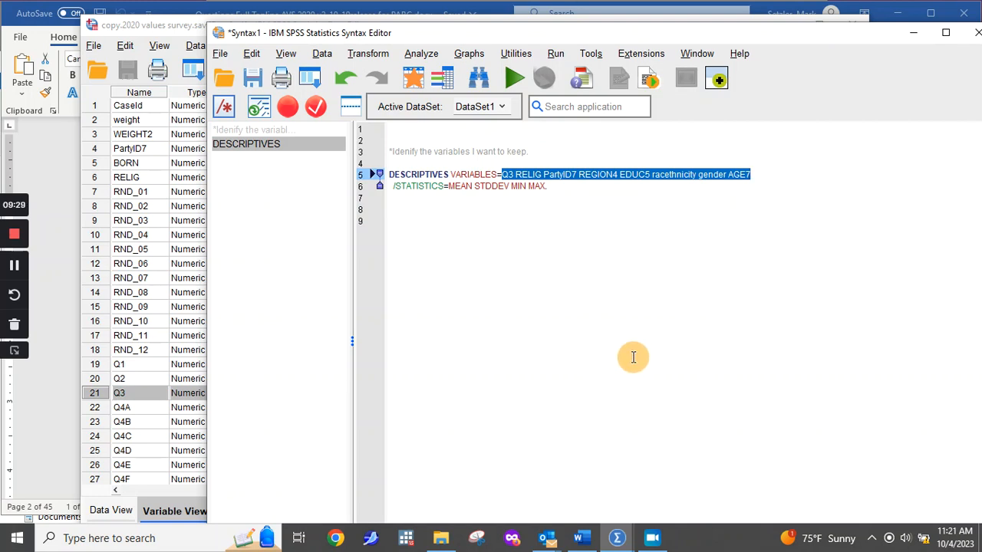
double_click(603, 181)
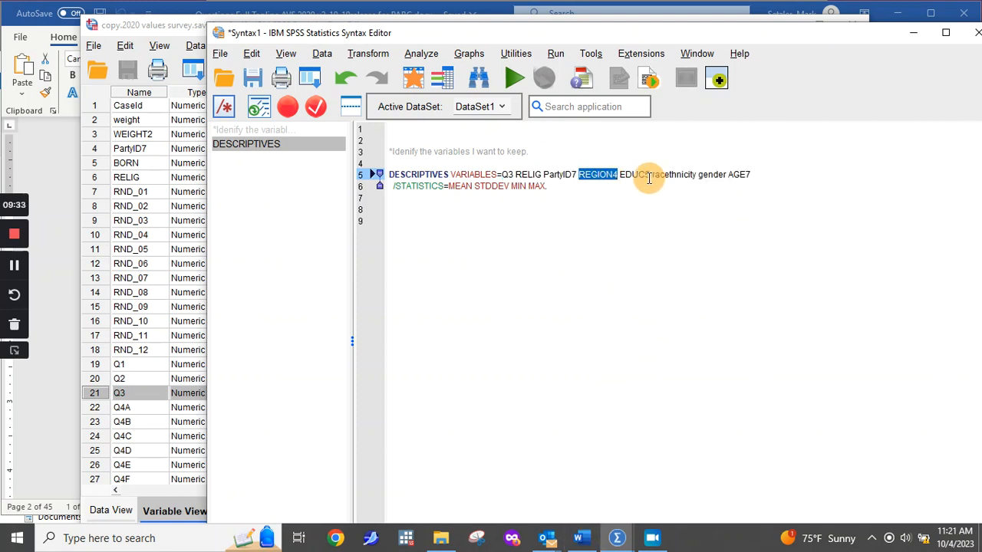
double_click(646, 175)
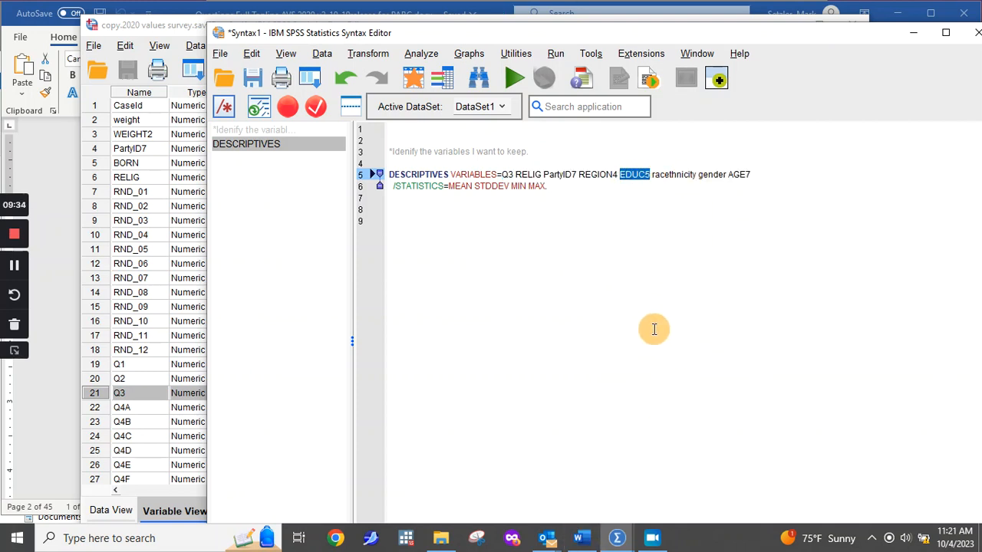
click(598, 322)
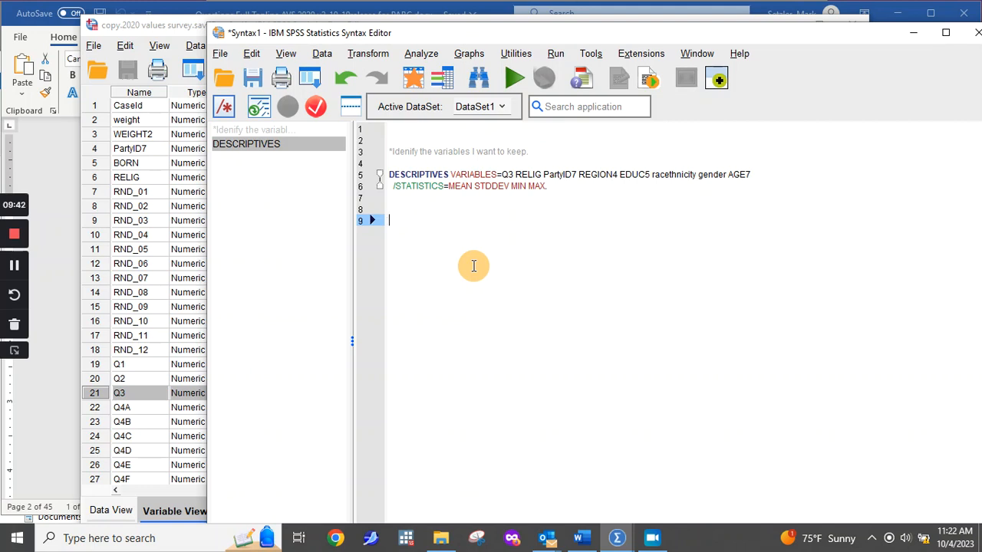
Step: Begin saving the syntax as a new file
click(222, 54)
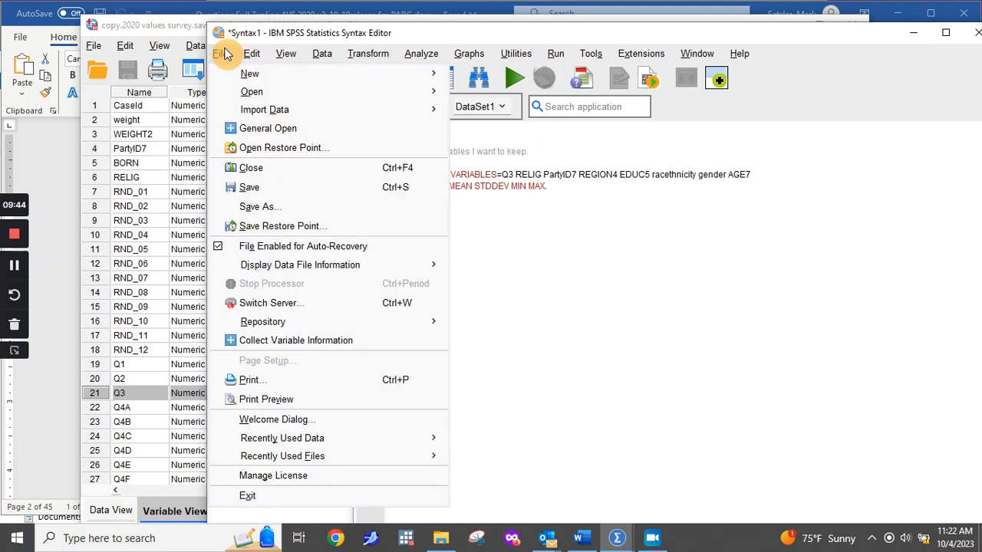
click(261, 207)
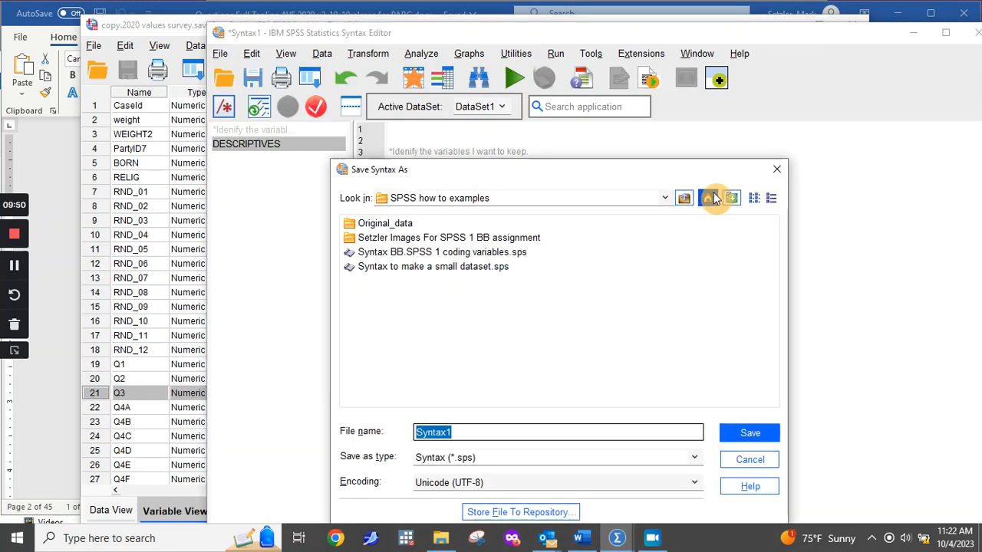
click(684, 200)
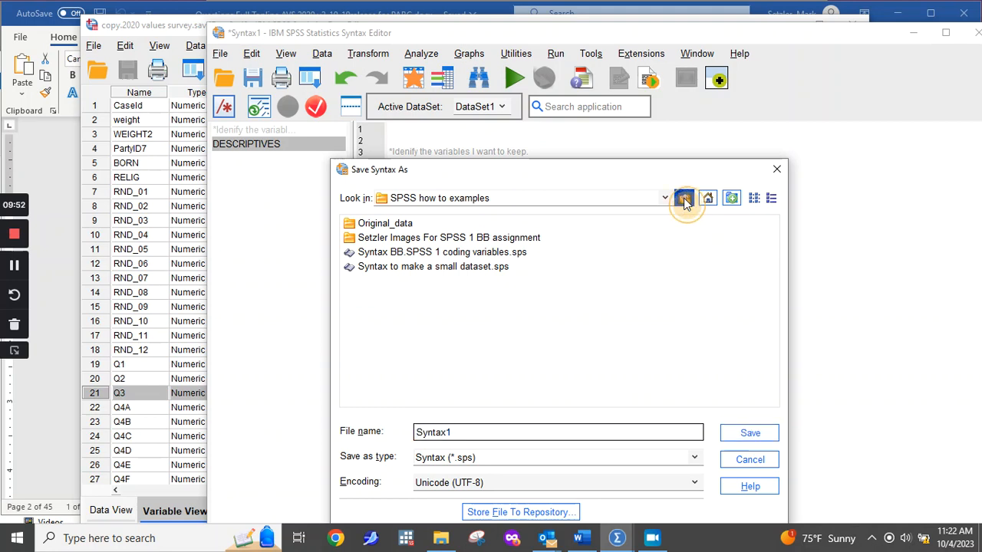
click(684, 200)
click(685, 200)
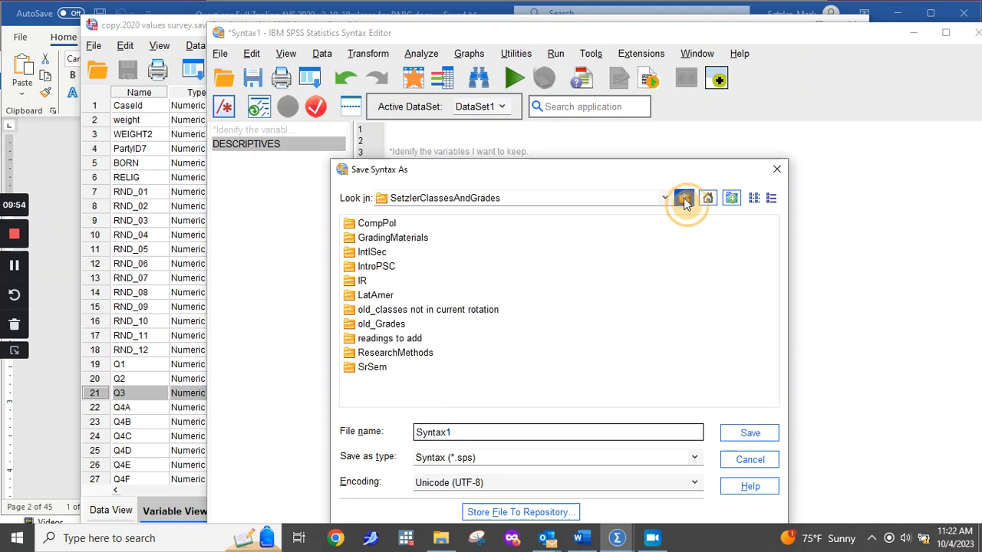
click(684, 200)
click(684, 200)
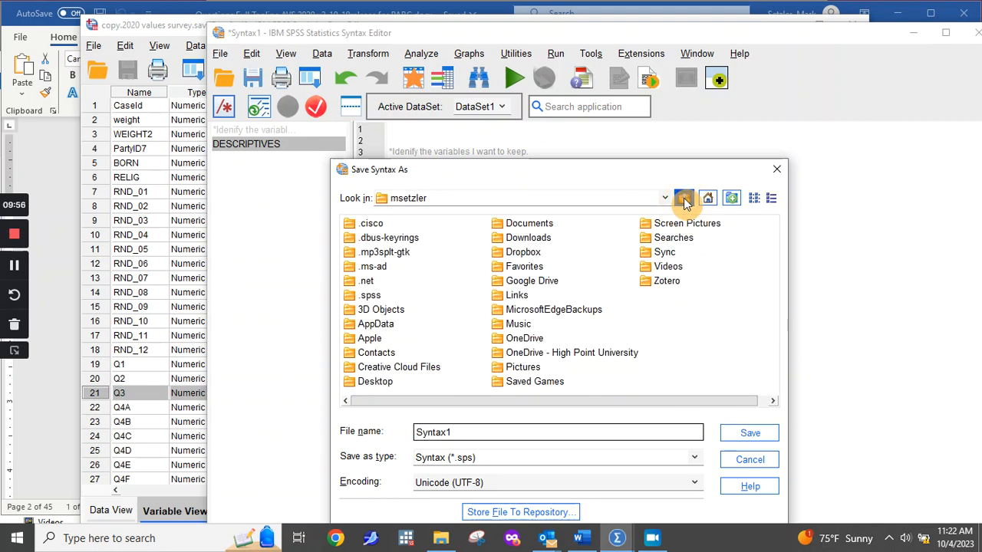
click(684, 200)
click(685, 200)
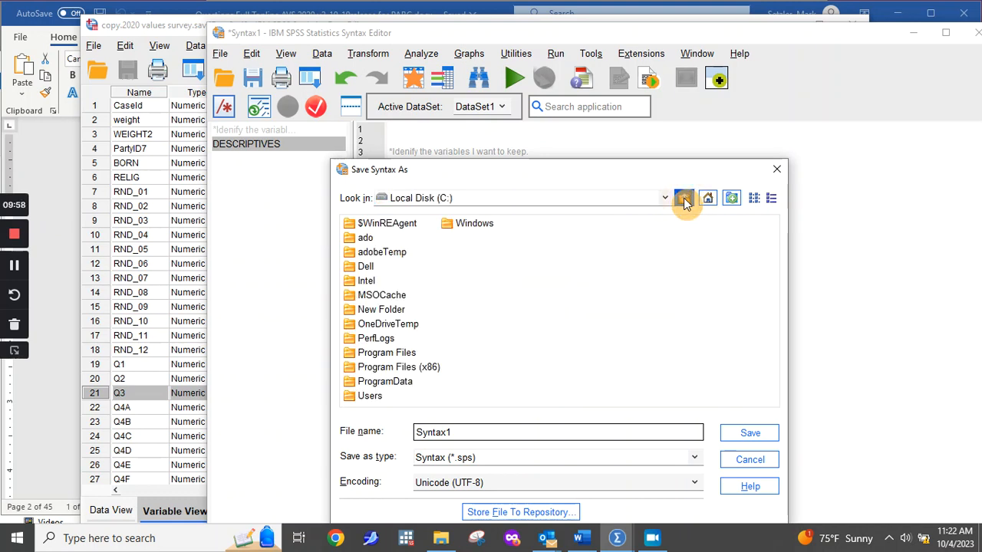
click(684, 200)
click(684, 200)
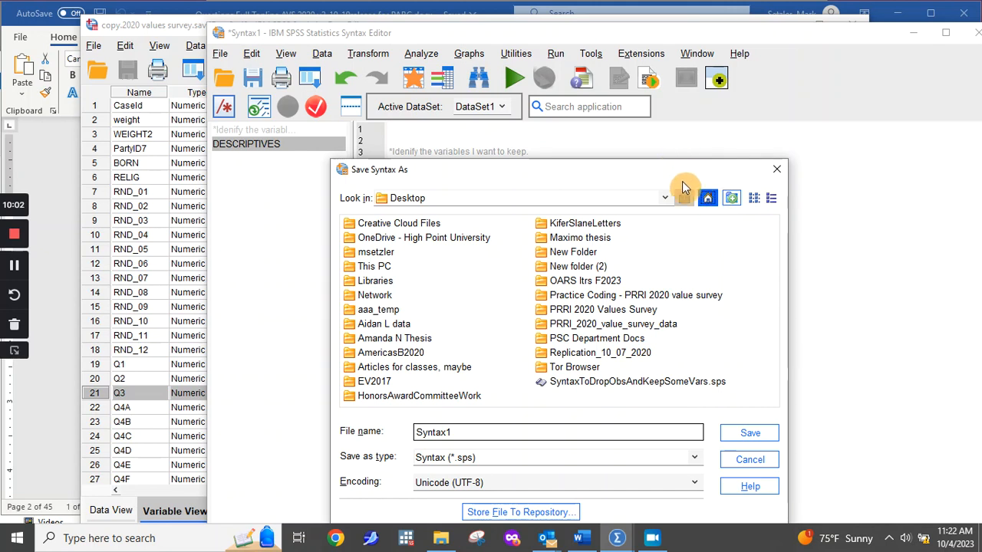
drag(691, 159, 691, 101)
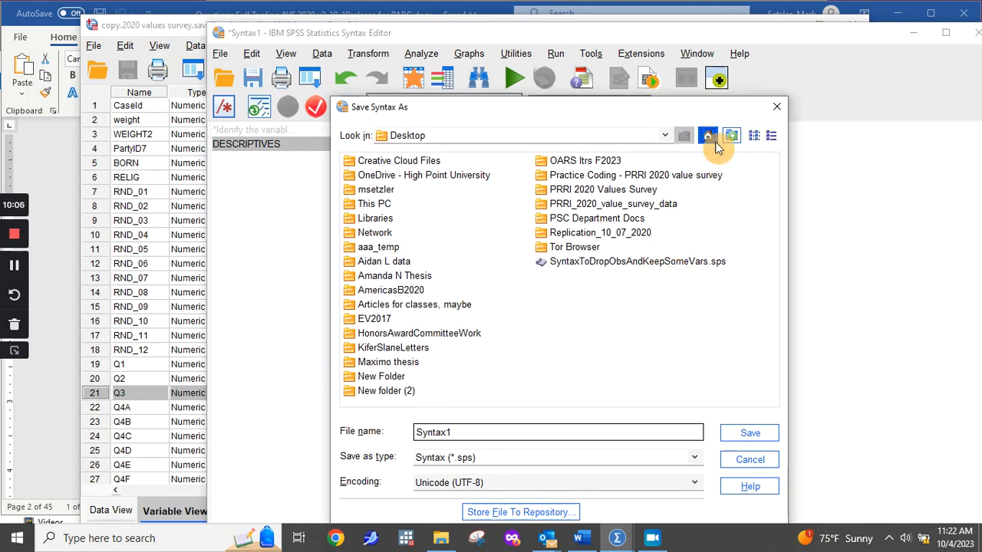
click(710, 140)
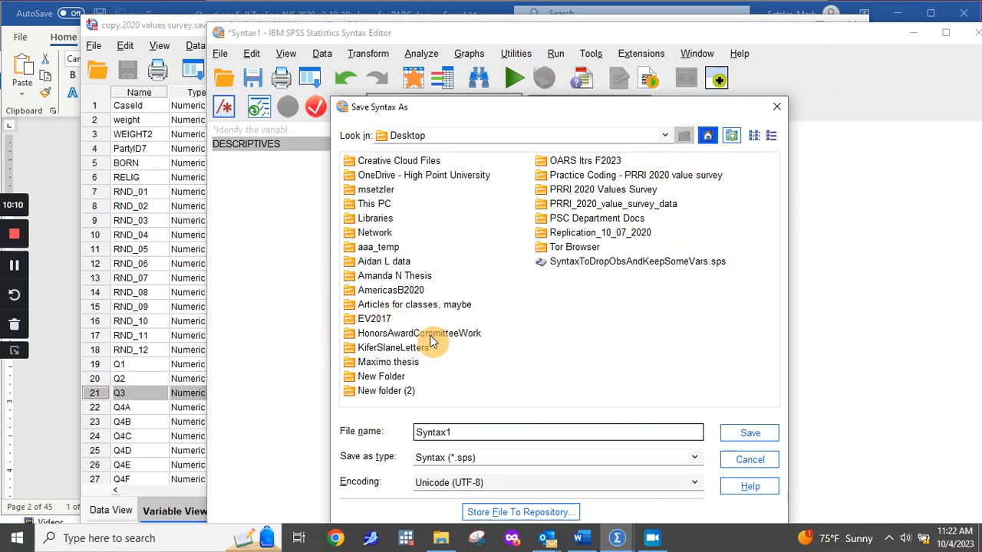
Step: Set the syntax file's save location to the PRRI 2020 values survey folder inside Documents, ResearchMethodsSPSSwork
click(664, 135)
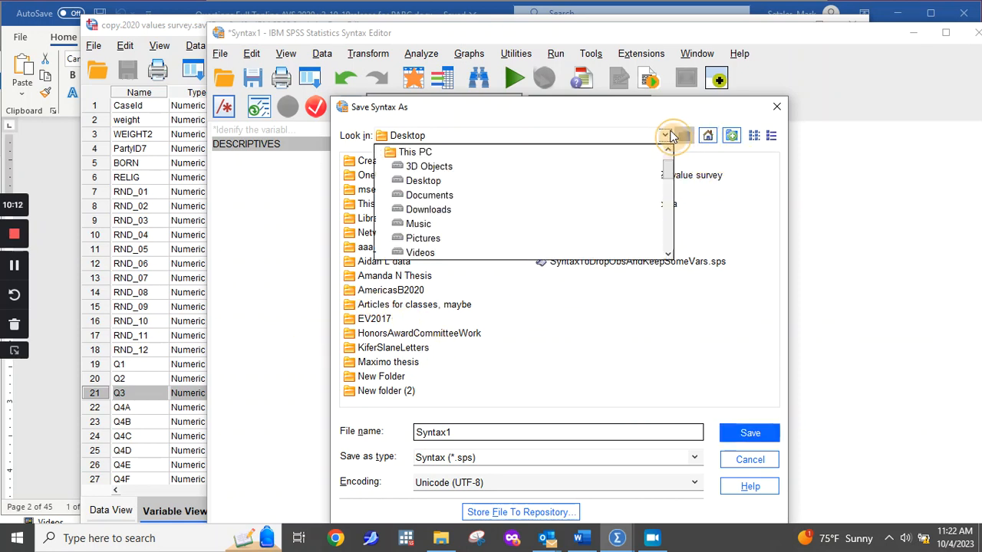
click(597, 197)
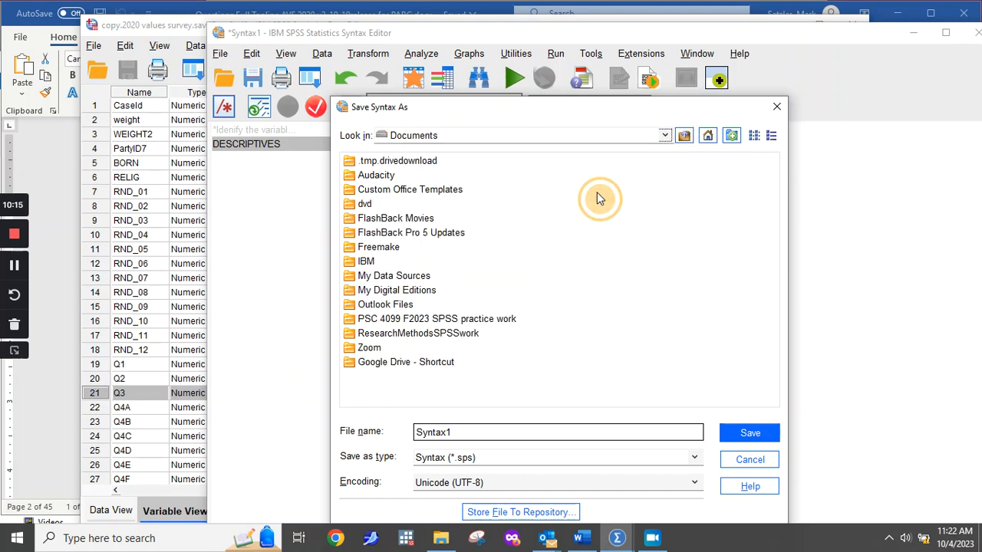
double_click(421, 335)
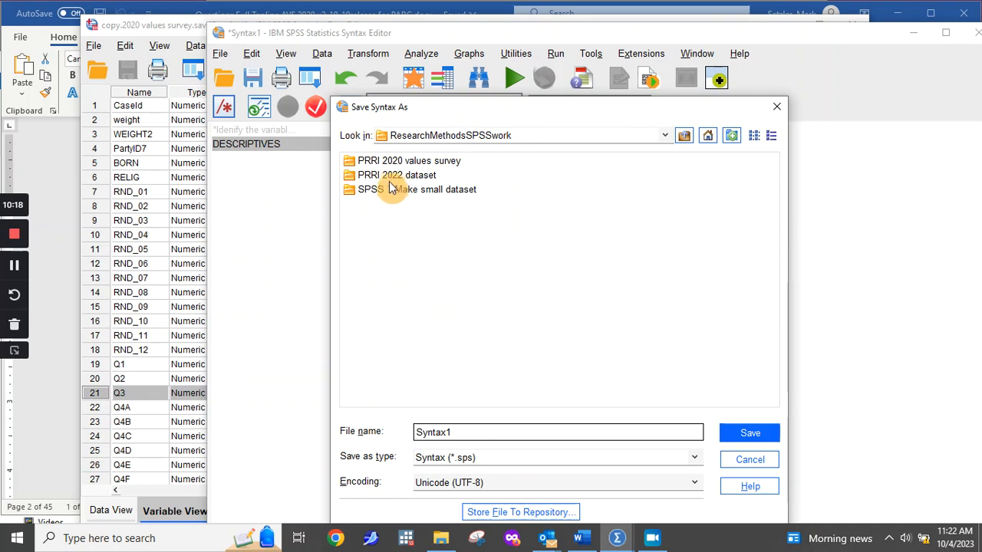
double_click(395, 163)
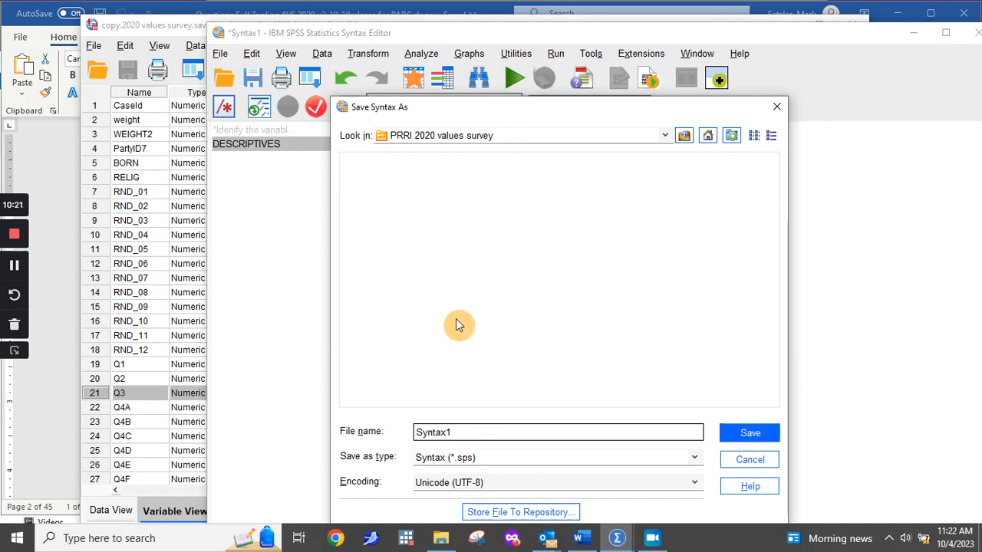
Step: Name the syntax file "Syntax to create a small dataset with fewer observation" and save it
drag(460, 431, 220, 425)
text(Syntax to create a small )
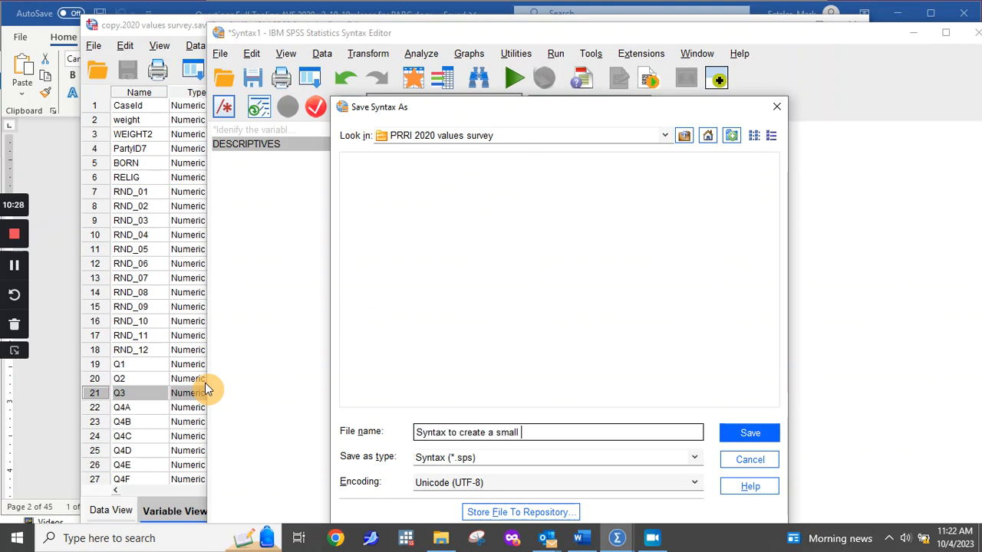
text(dataset with fewer observation)
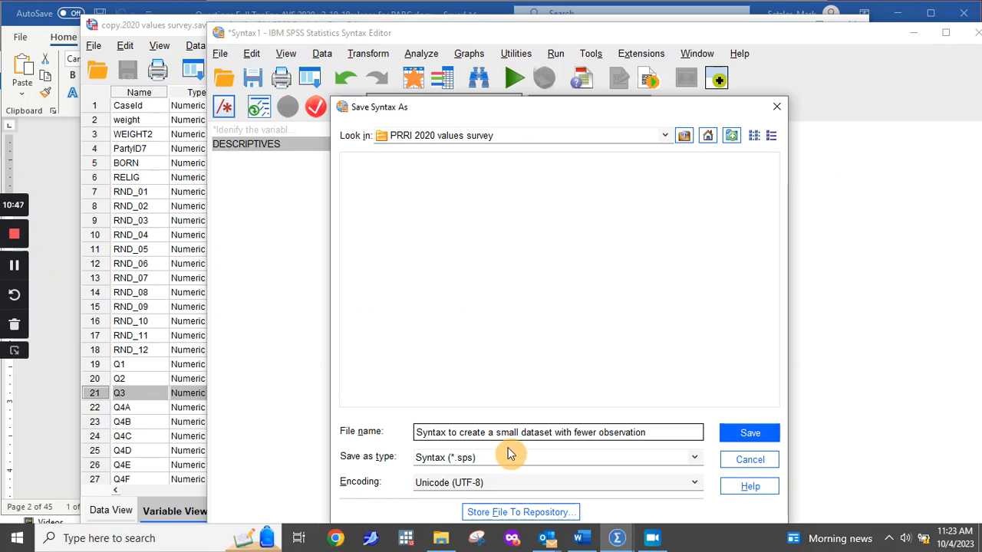
click(750, 436)
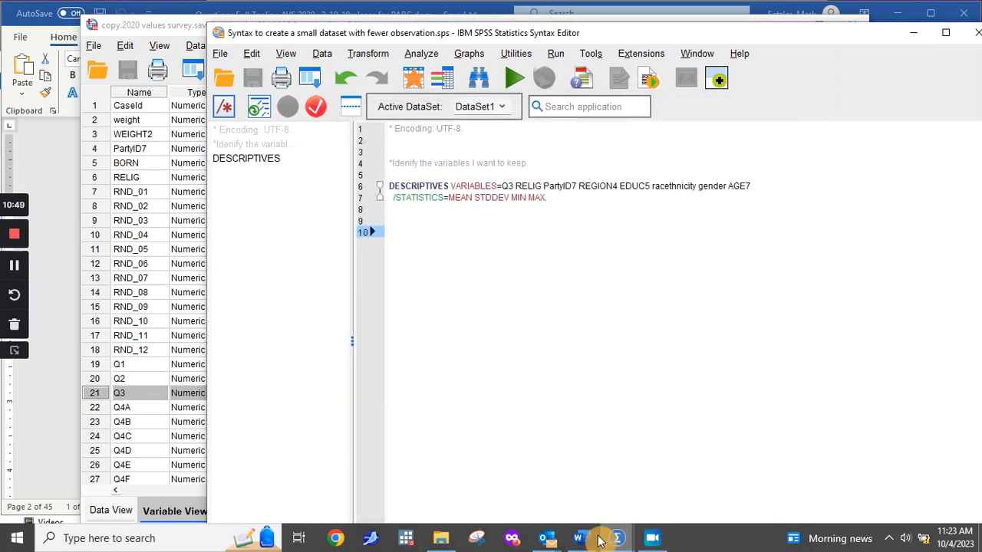
Step: Start saving the open survey dataset as a new file, taking copy.2020 values survey.sav as the base file name
click(441, 540)
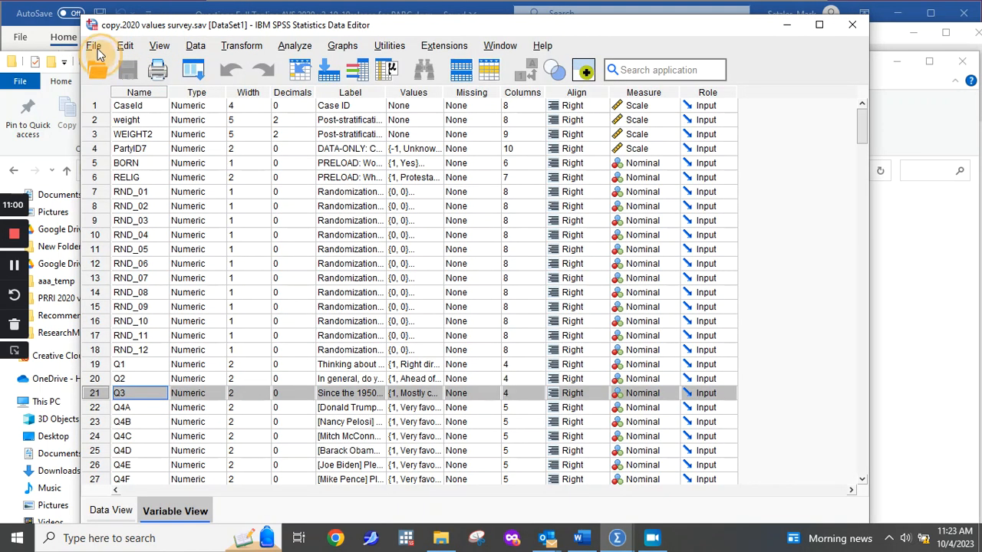
click(93, 46)
click(127, 160)
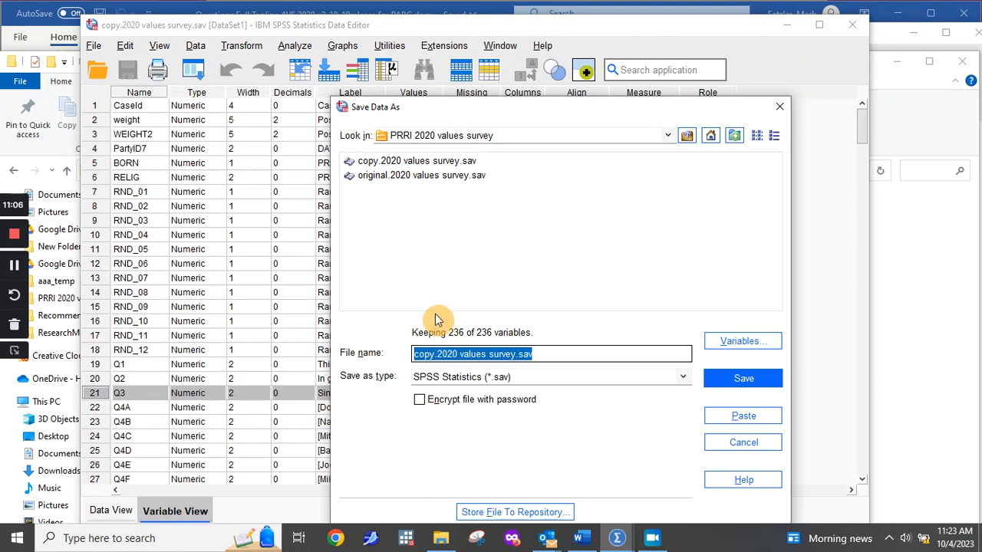
click(380, 176)
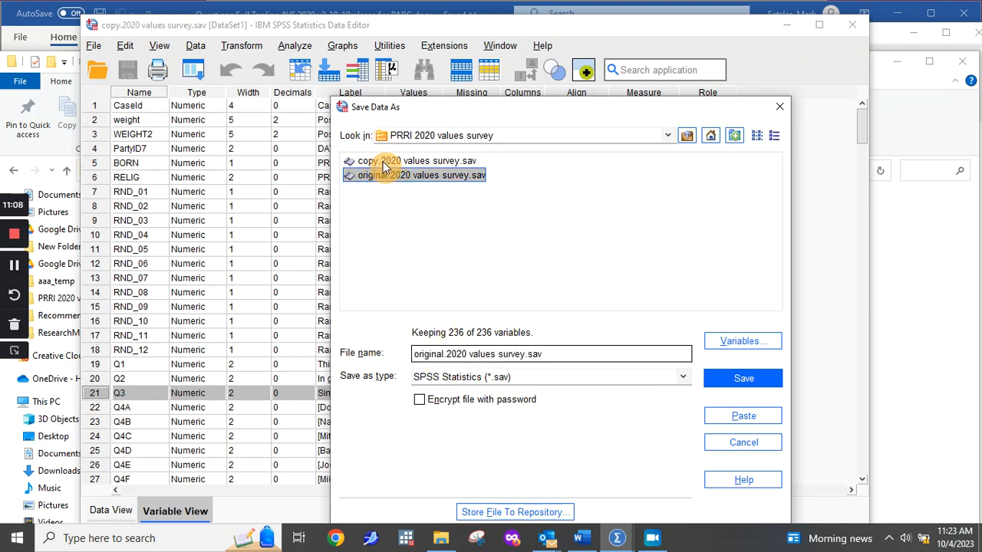
click(385, 162)
click(392, 206)
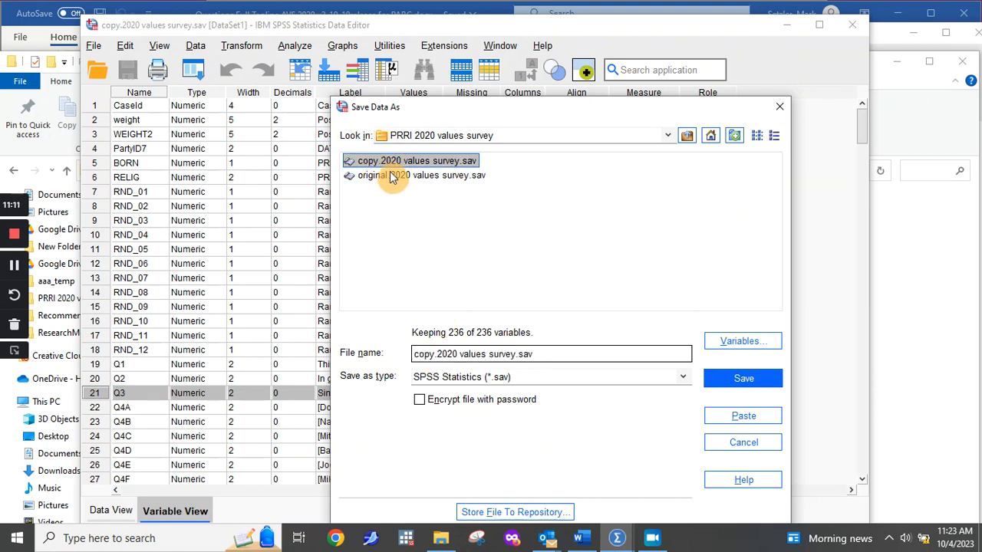
click(390, 176)
click(389, 160)
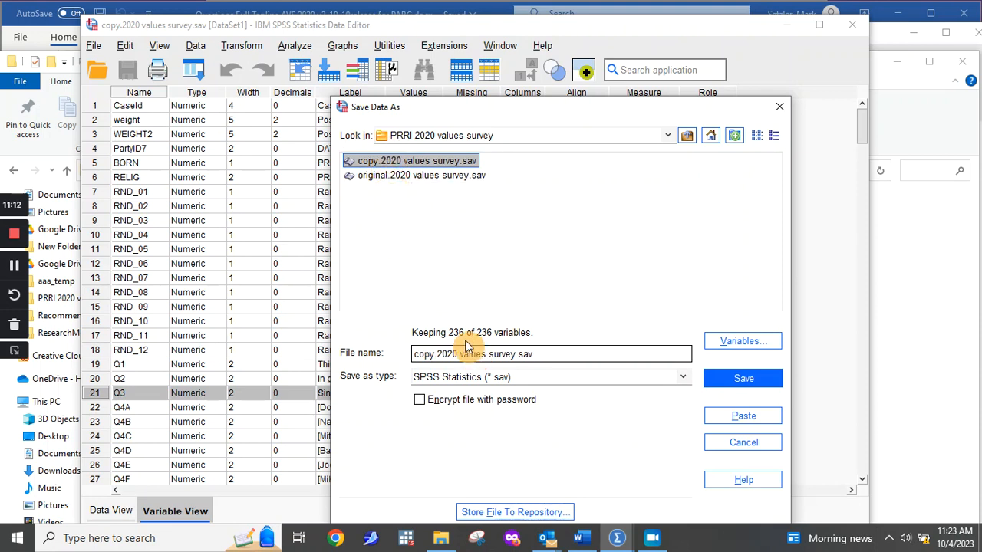
click(363, 181)
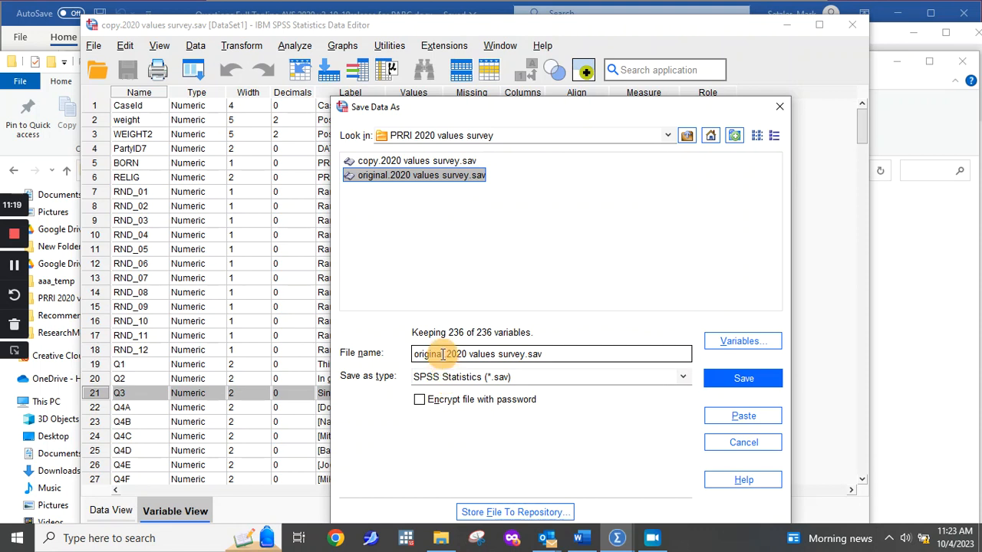
click(390, 162)
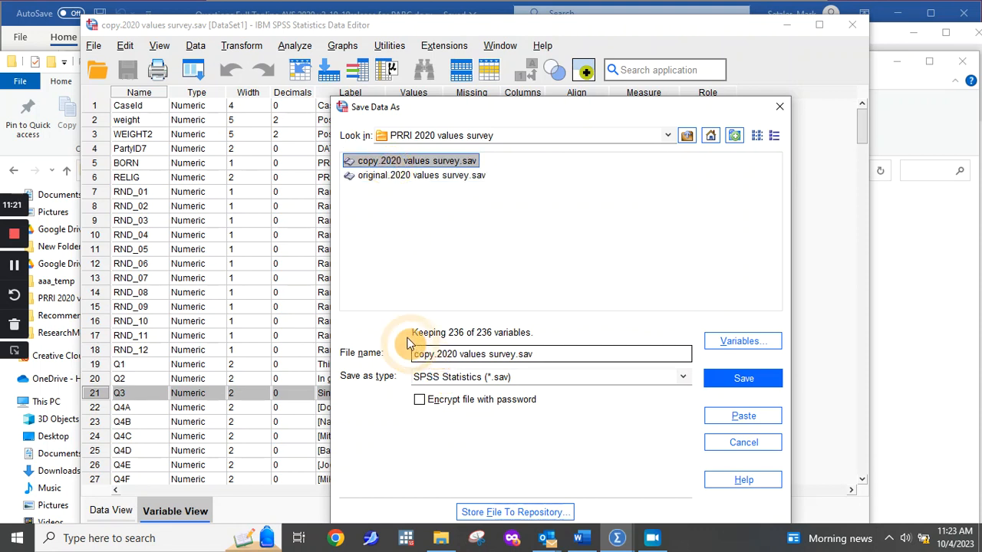
Step: Rename the output file small.2020 values survey.sav and paste the save command into the syntax instead of saving directly
drag(436, 354, 413, 354)
key(BackSpace)
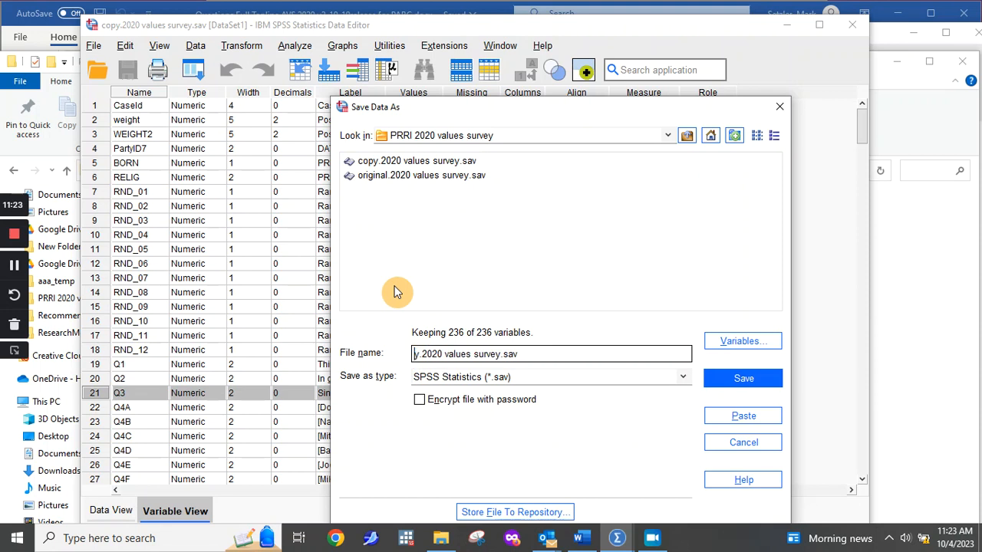
text(small)
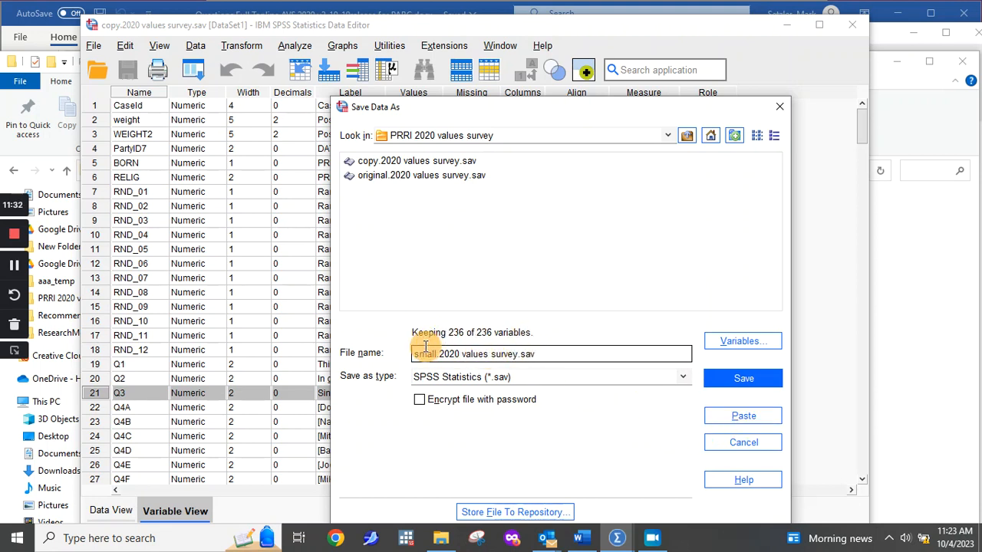
click(722, 419)
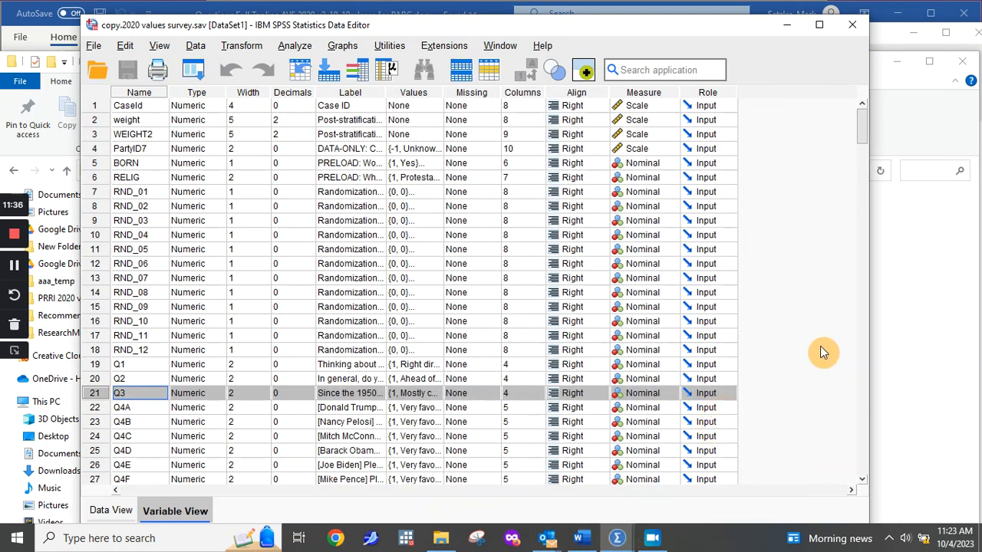
Step: Check the PRRI 2020 values survey folder, and review the pasted SAVE OUTFILE command in the syntax file
click(944, 328)
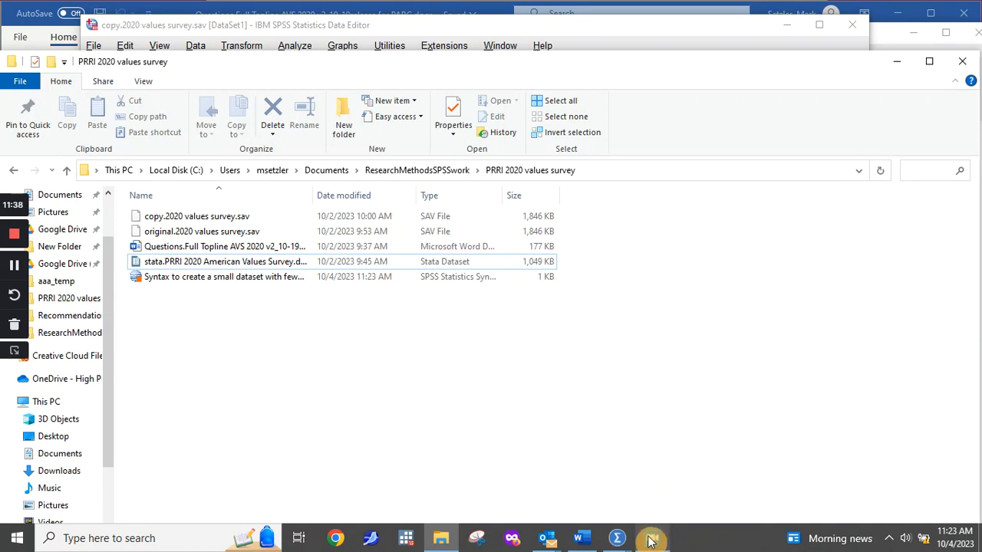
mouse_move(618, 538)
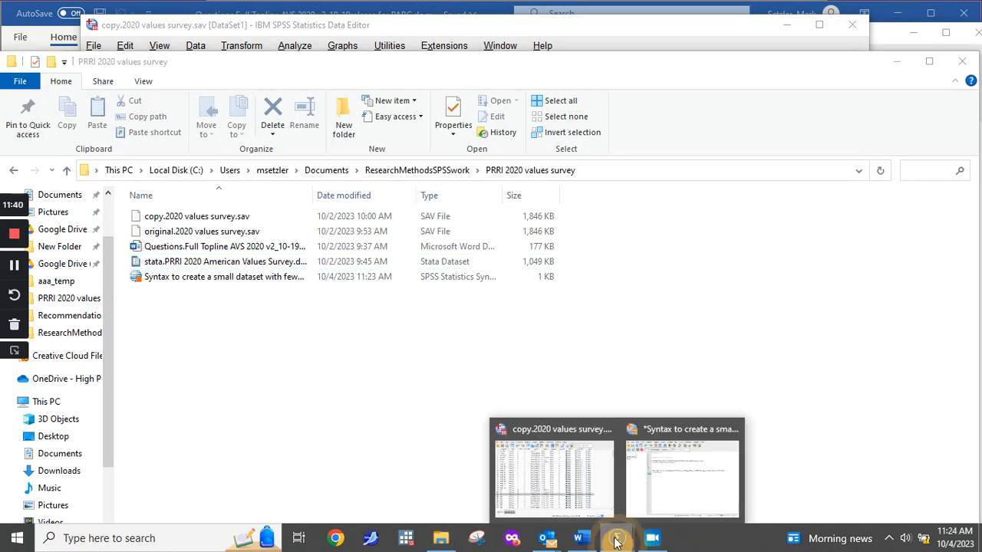
click(661, 484)
click(449, 232)
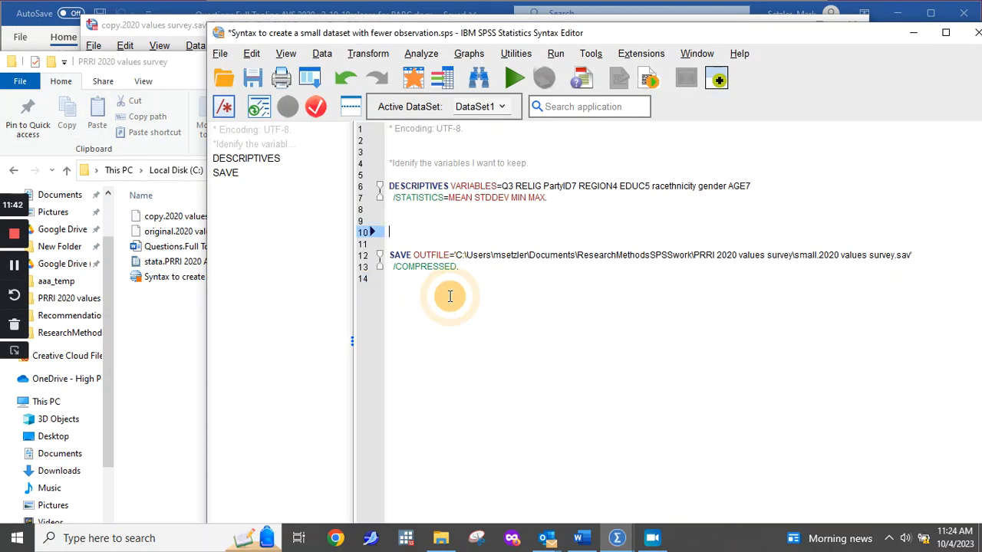
click(470, 279)
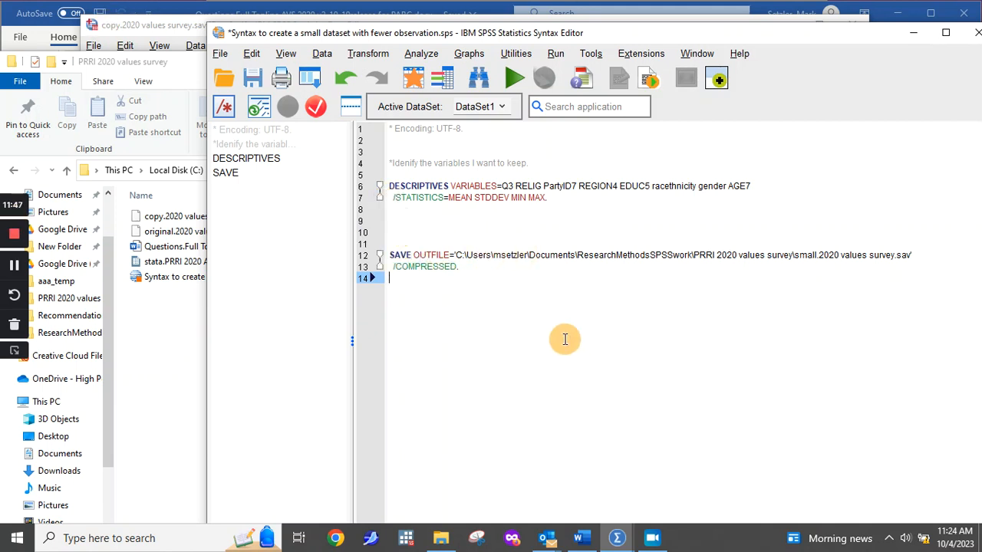
drag(389, 279, 386, 233)
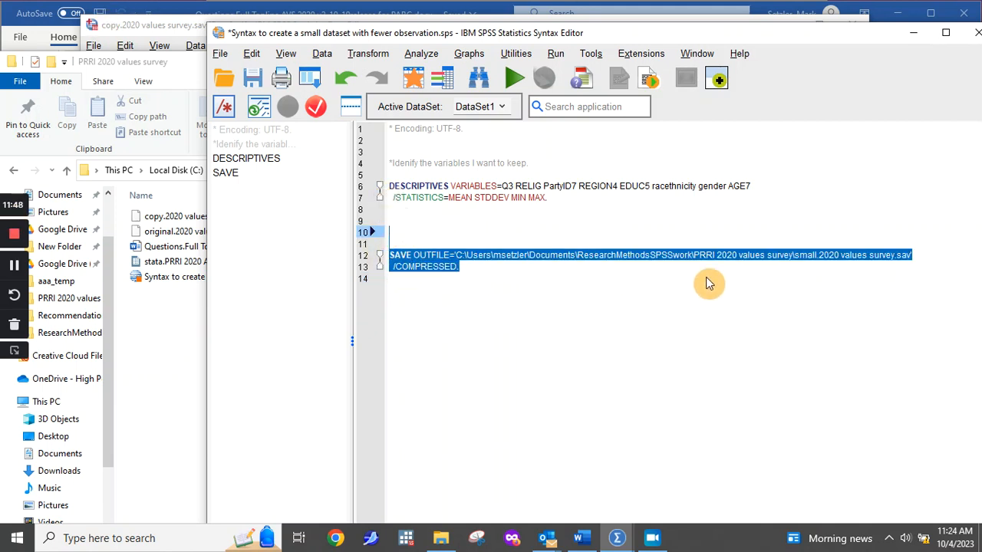
click(817, 290)
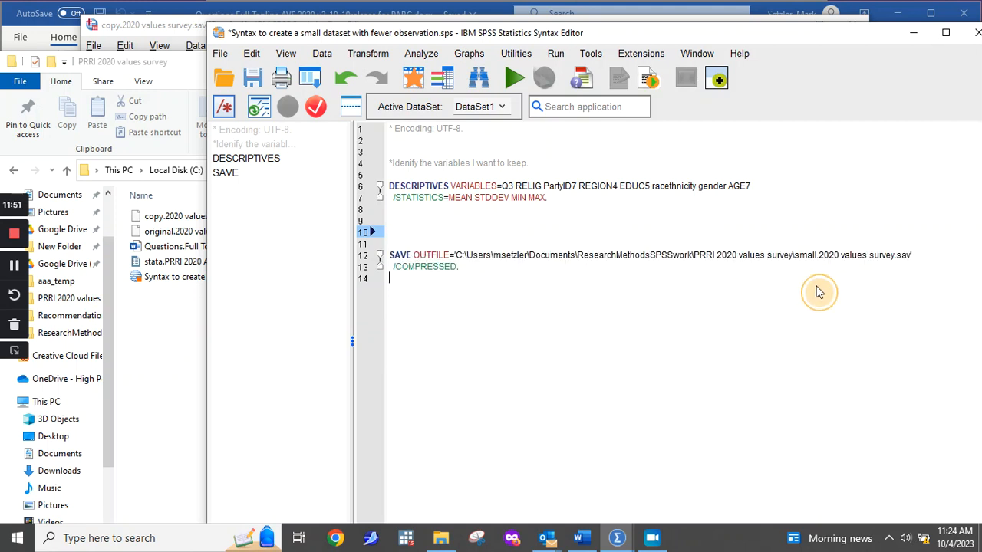
Step: Add a /KEEP=BORN subcommand to the SAVE command, between the OUTFILE line and /COMPRESSED
click(914, 260)
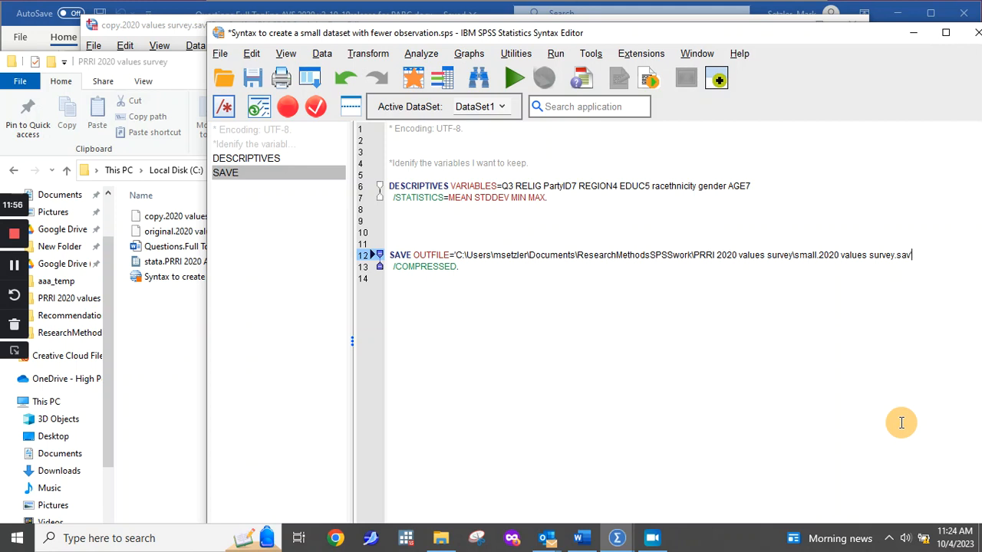
key(Return)
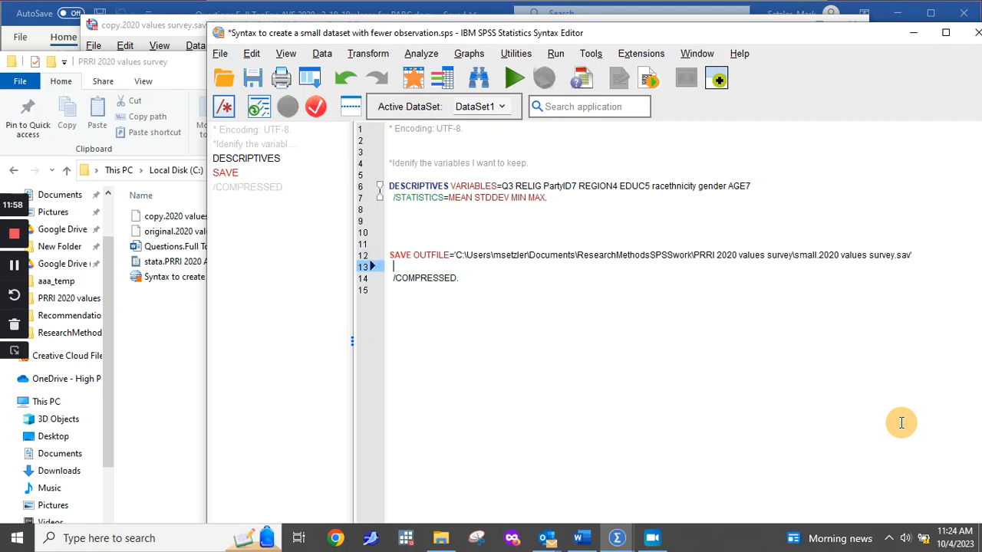
text(/)
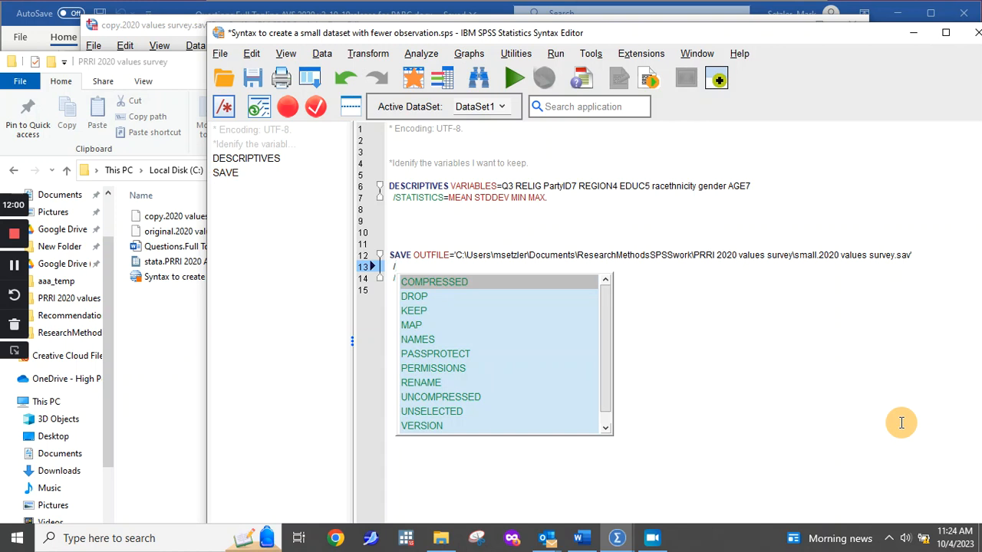
text(KEEP=)
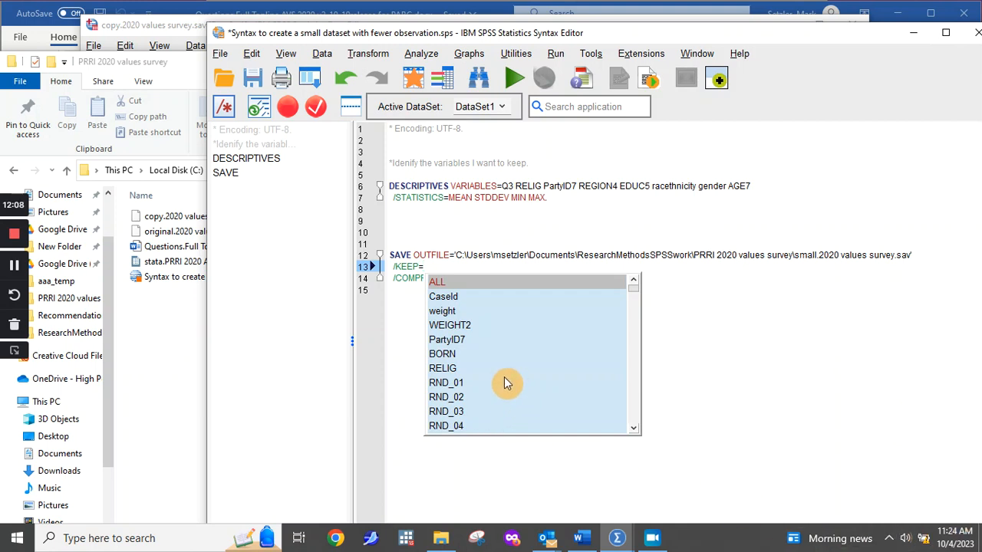
click(450, 354)
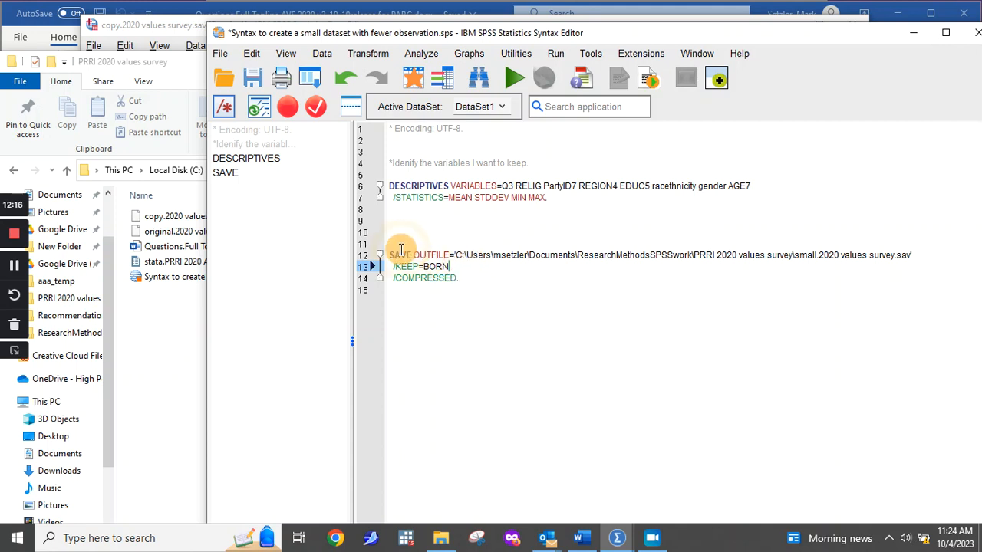
Step: Run only the SAVE command block, from SAVE OUTFILE through /COMPRESSED
drag(390, 254, 466, 299)
click(466, 283)
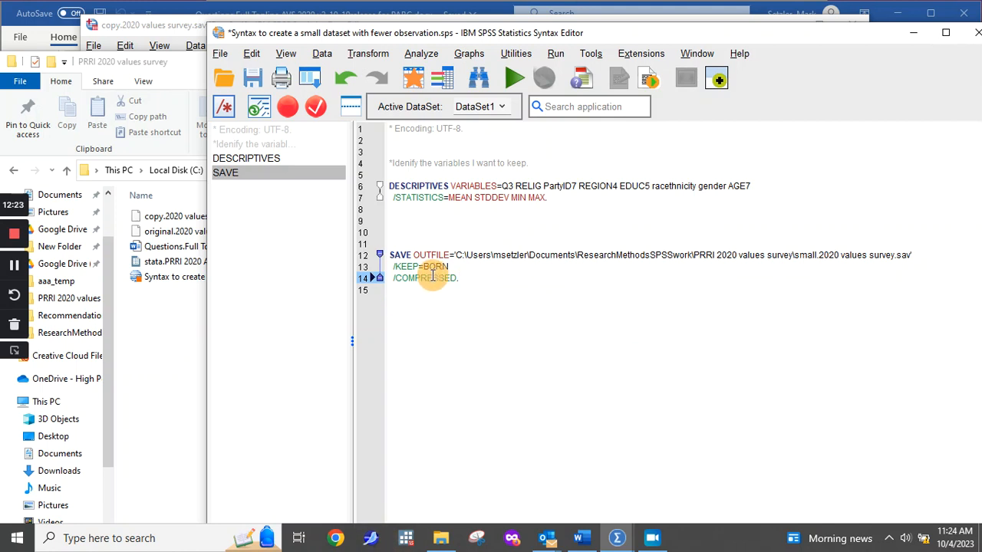
click(448, 325)
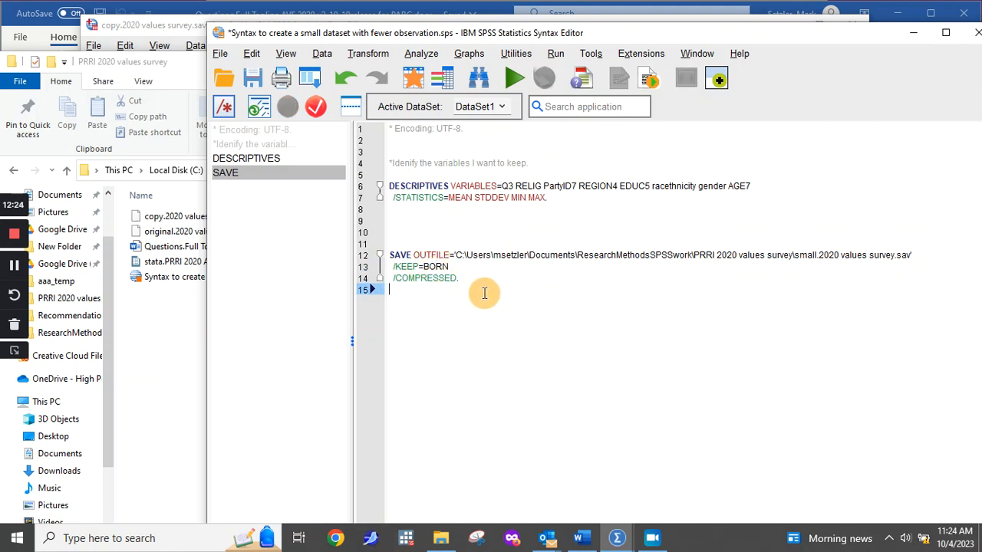
drag(459, 279, 387, 253)
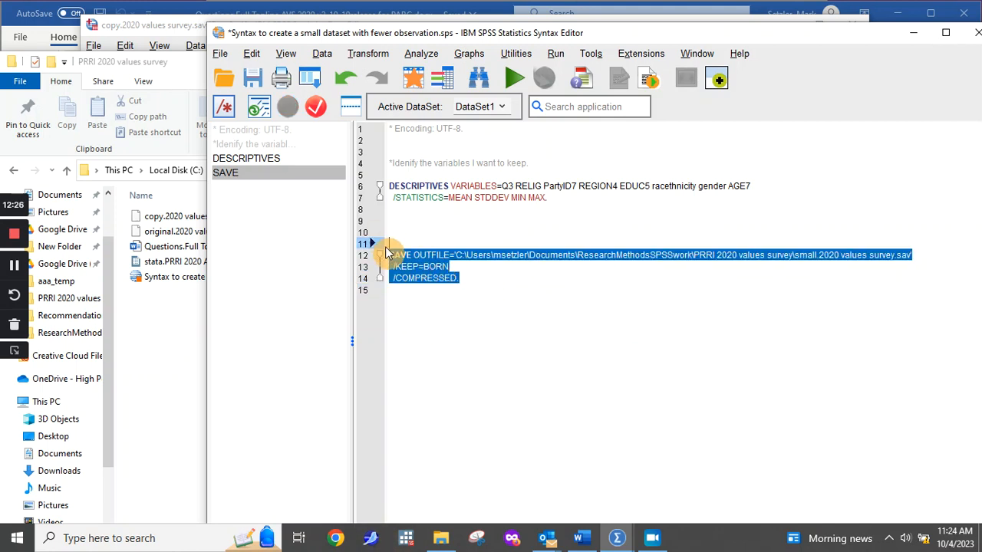
click(516, 79)
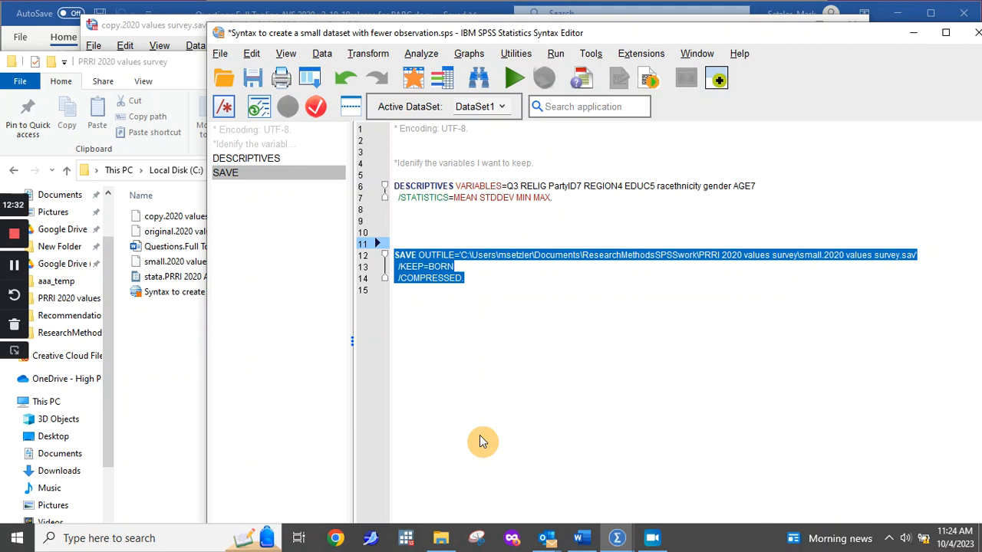
Step: Open small.2020 values survey.sav from the PRRI 2020 values survey folder with IBM SPSS Statistics 28.0 to inspect its variables
click(171, 344)
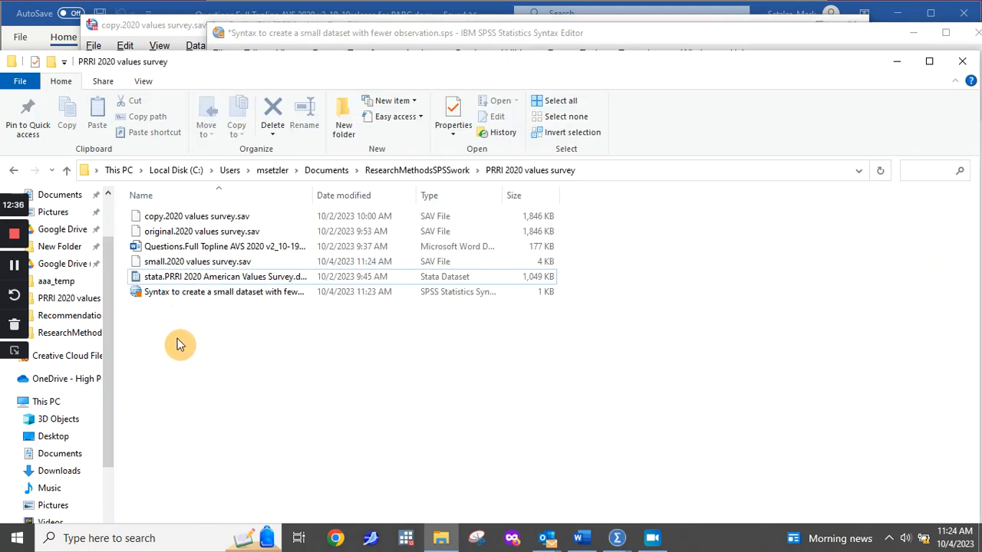
double_click(172, 269)
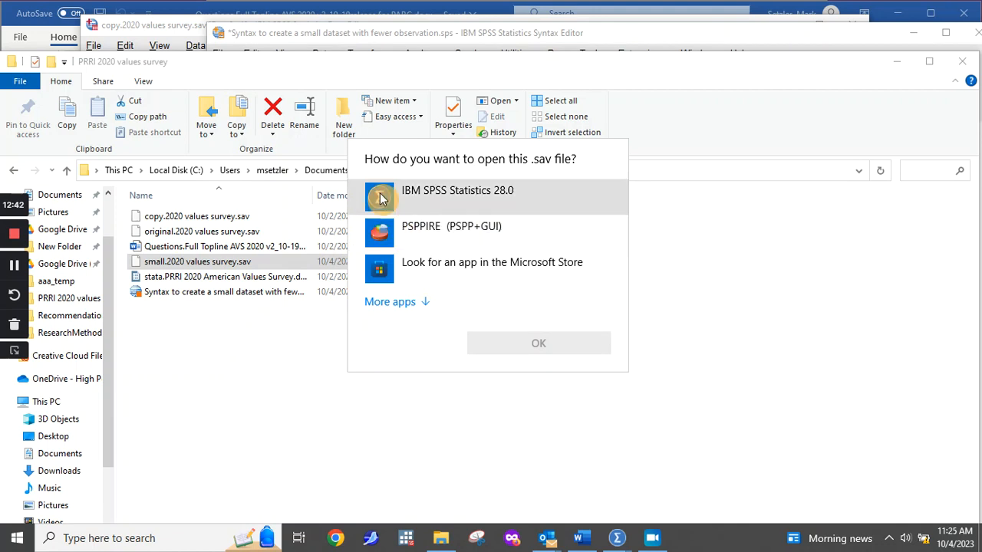
click(382, 198)
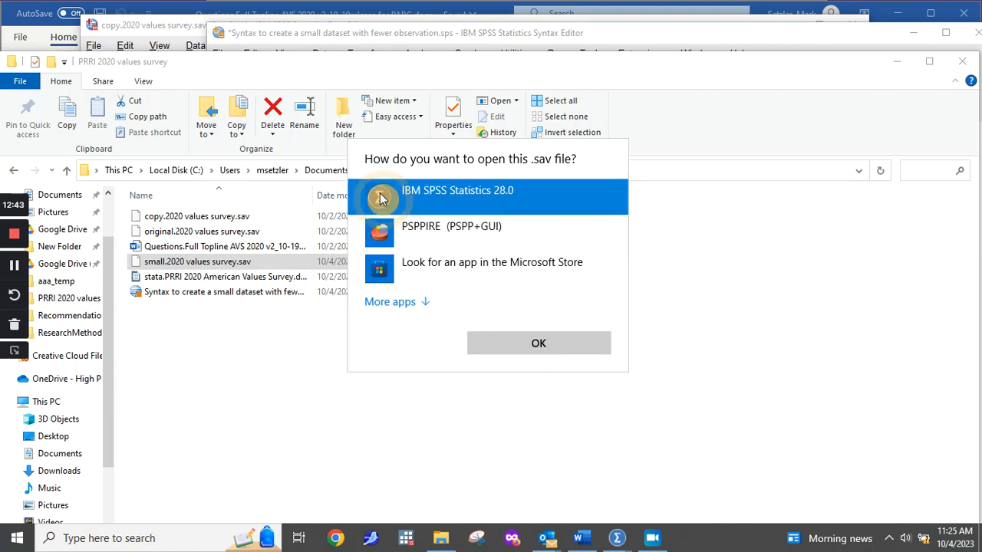
double_click(502, 196)
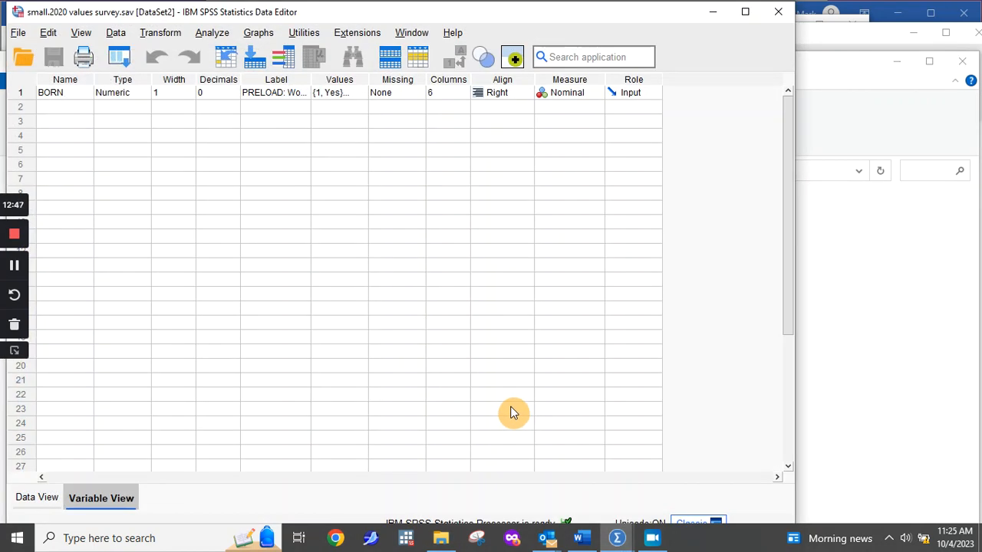
Step: Close the small dataset and delete small.2020 values survey.sav from the PRRI 2020 values survey folder
click(777, 21)
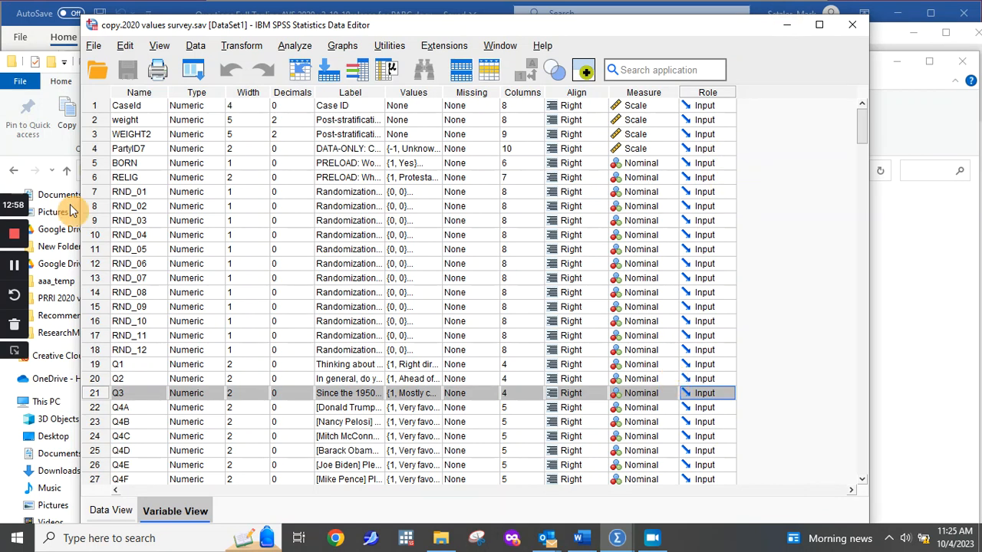
drag(383, 29, 519, 27)
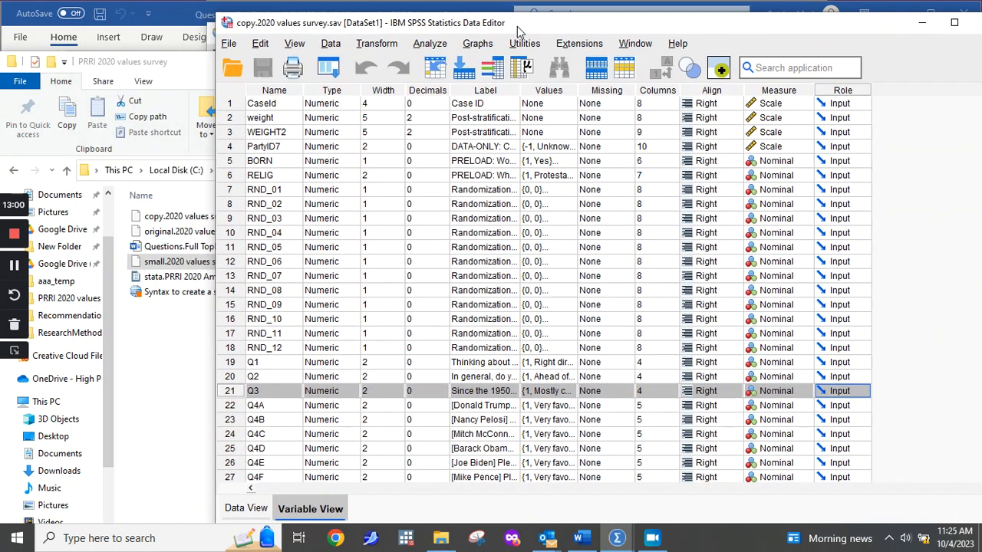
click(164, 297)
click(182, 264)
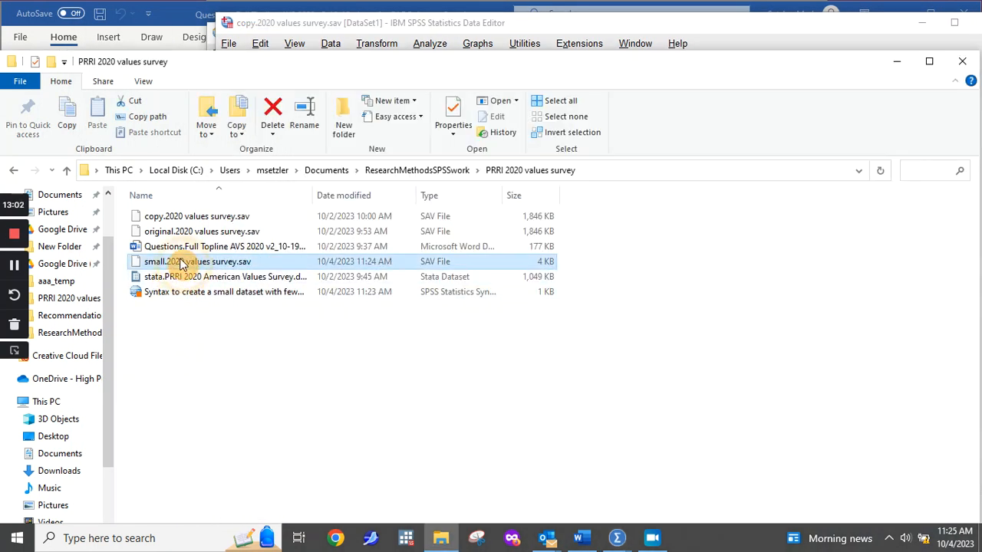
key(Delete)
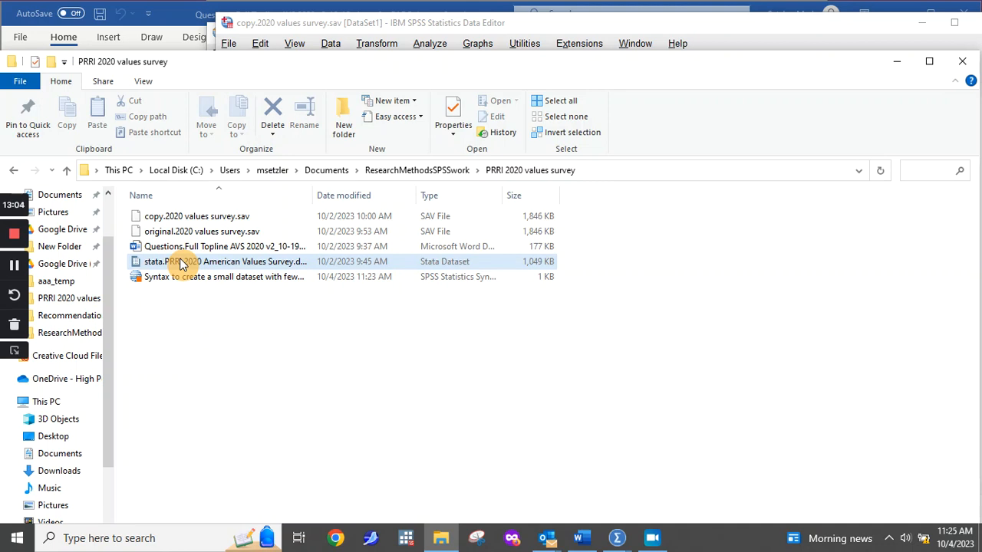
Step: Replace BORN in the SAVE command's /KEEP list with Q3 RELIG PartyID7 REGION4 EDUC5 racethnicity gender AGE7, copied from the DESCRIPTIVES command
click(424, 17)
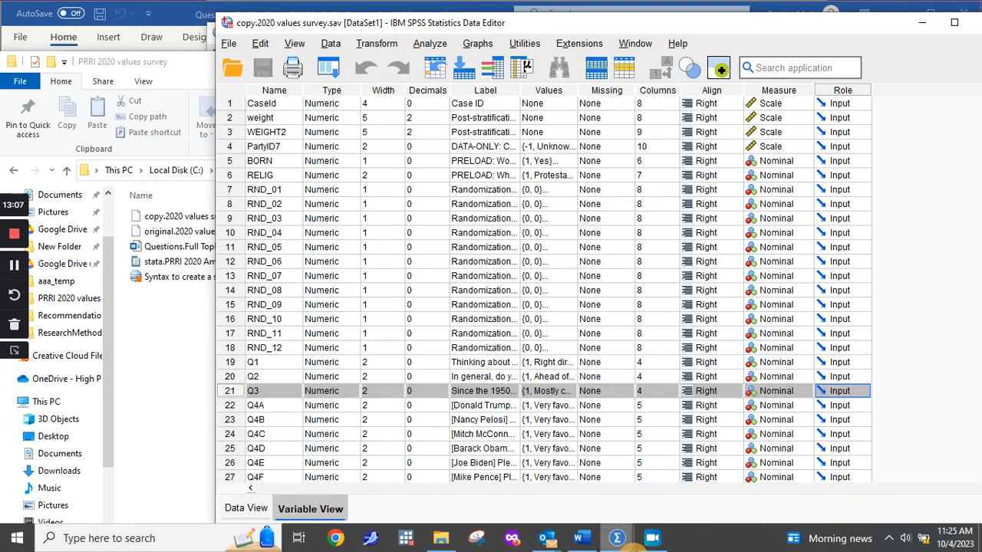
mouse_move(617, 537)
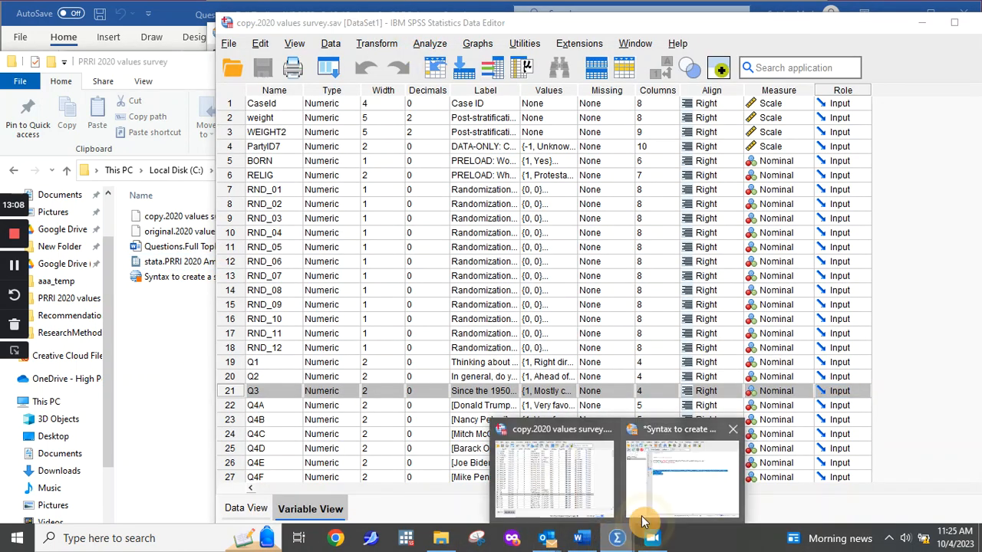
click(686, 506)
click(608, 305)
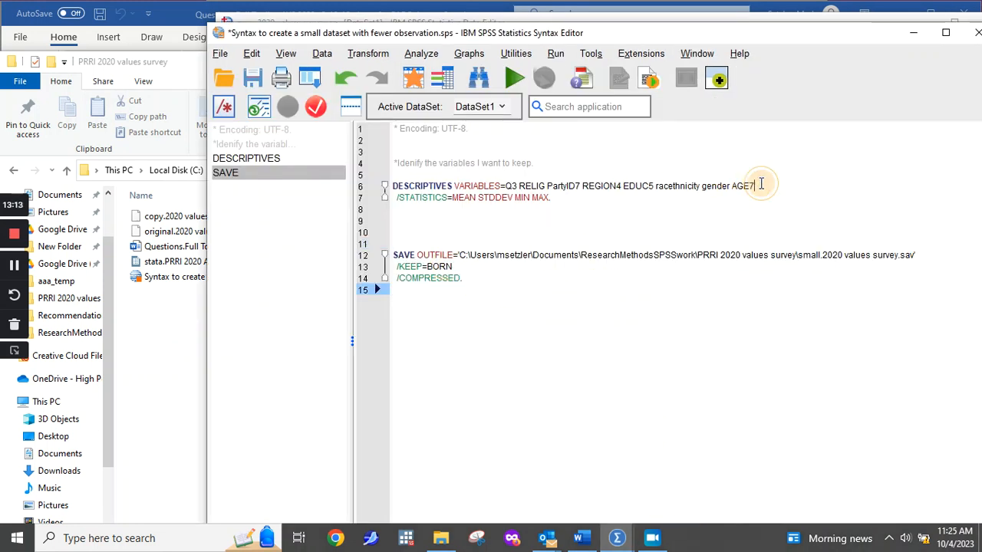
mouse_move(765, 186)
mouse_down()
mouse_move(537, 177)
mouse_move(510, 188)
mouse_up()
key(ctrl+c)
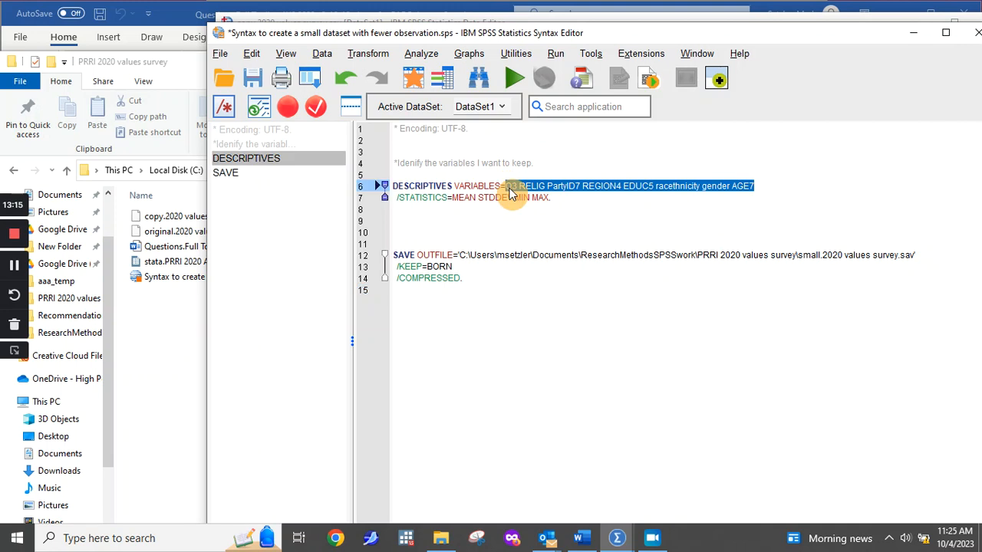
double_click(439, 267)
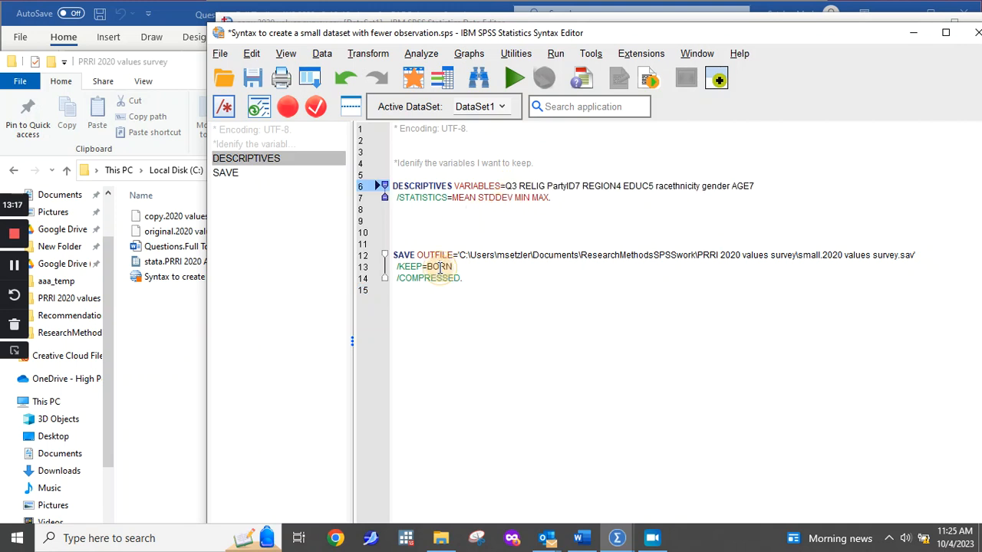
key(ctrl+v)
click(599, 332)
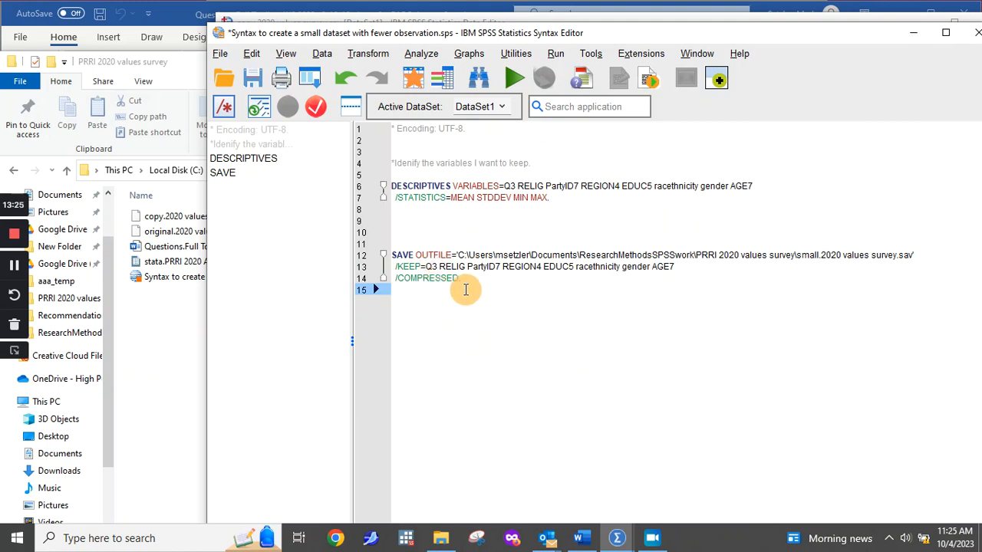
Step: Add the comment "*Keep small version of the dataset that only has the variables I need." on line 10 above the SAVE command
click(430, 233)
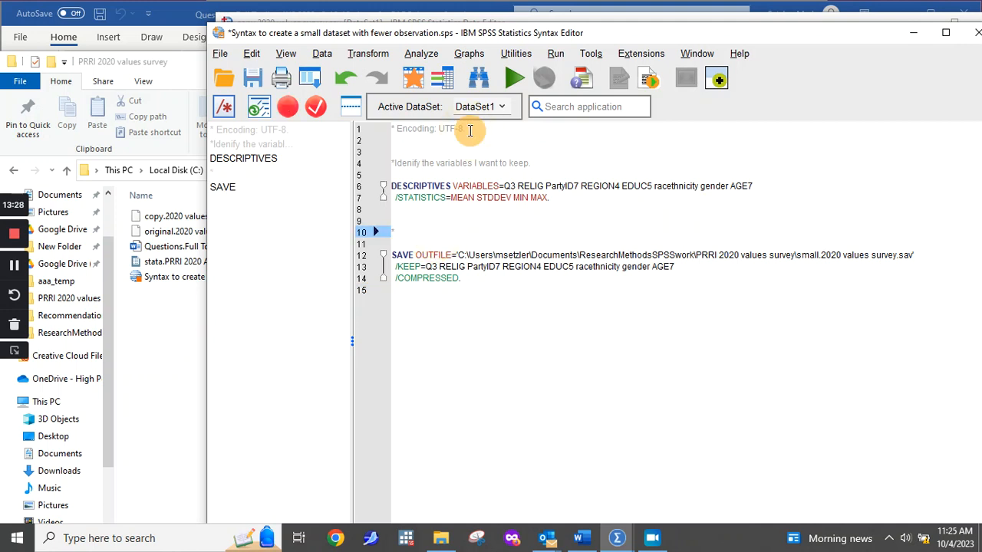
key(BackSpace)
text(sm)
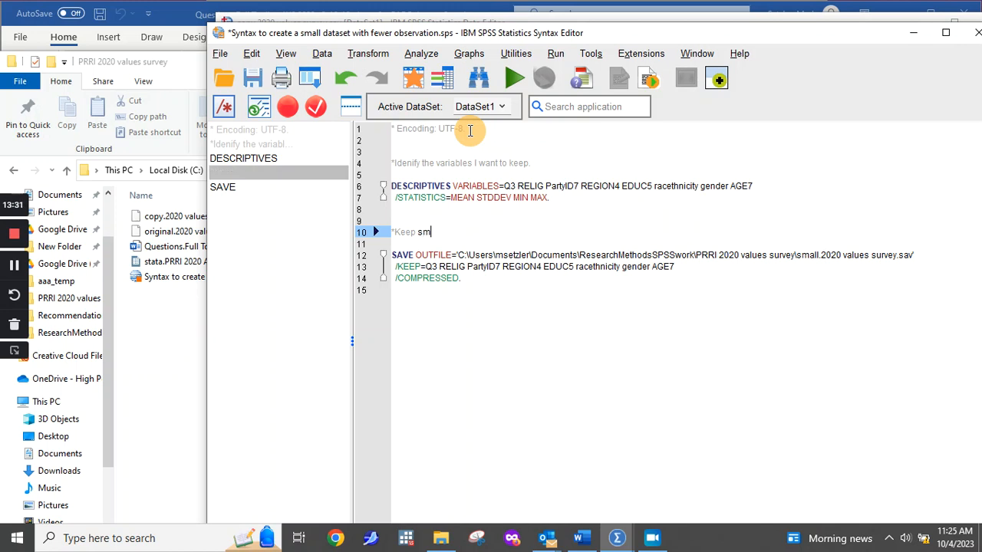
key(BackSpace)
key(BackSpace)
key(BackSpace)
text(ion of the dataset that only has the variable I)
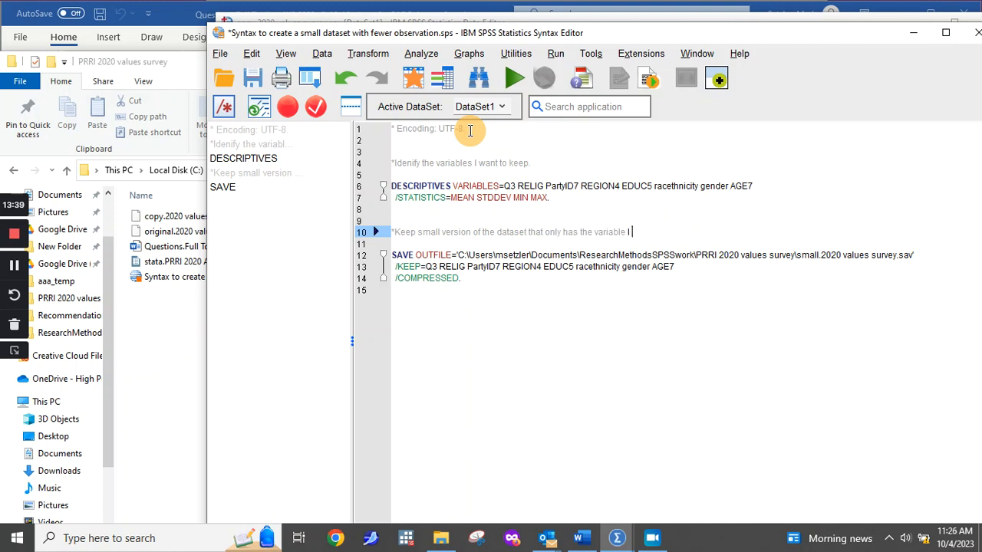
key(BackSpace)
text(s I need)
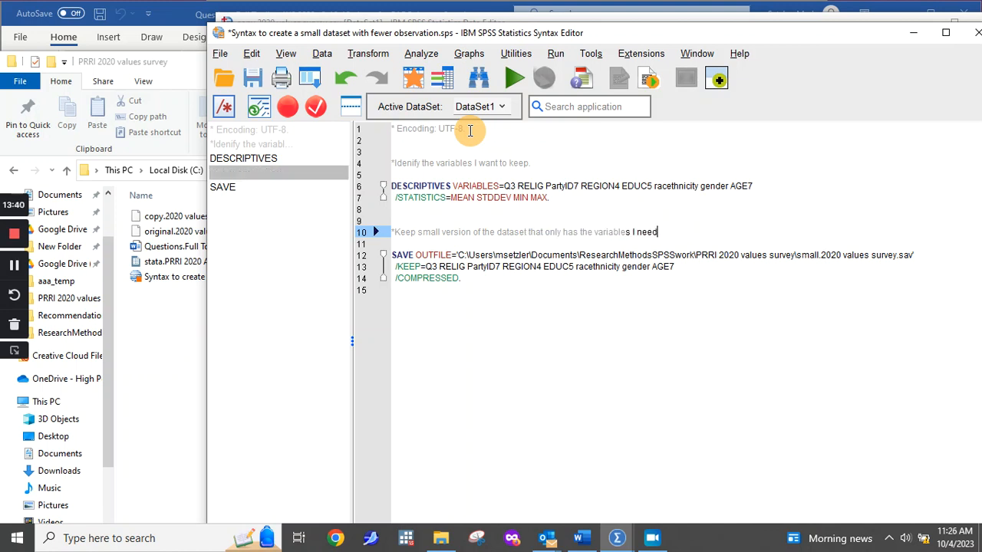
text(.)
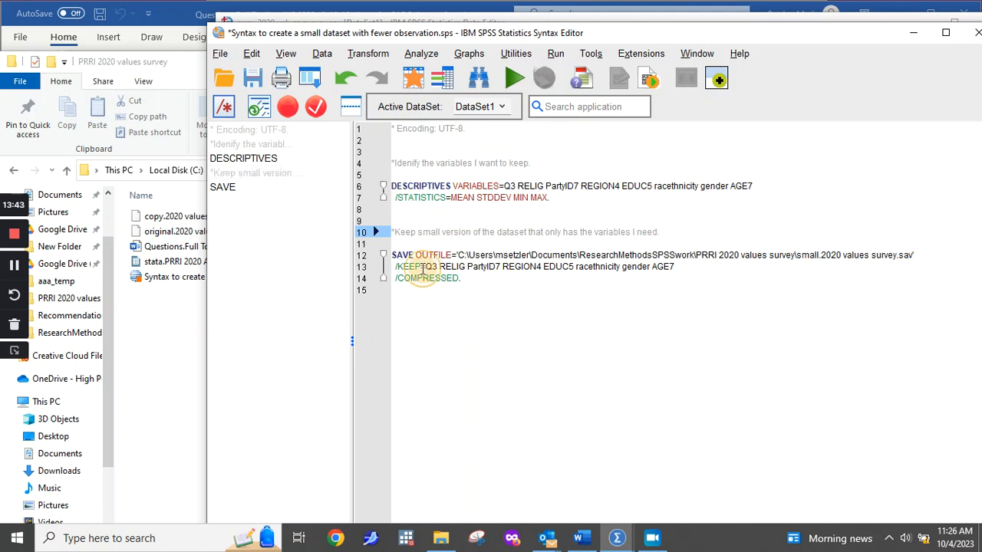
Step: Run only the SAVE command block with the full KEEP list and bring up the PRRI 2020 values survey folder
mouse_move(463, 279)
mouse_down()
mouse_move(381, 232)
mouse_move(382, 255)
mouse_up()
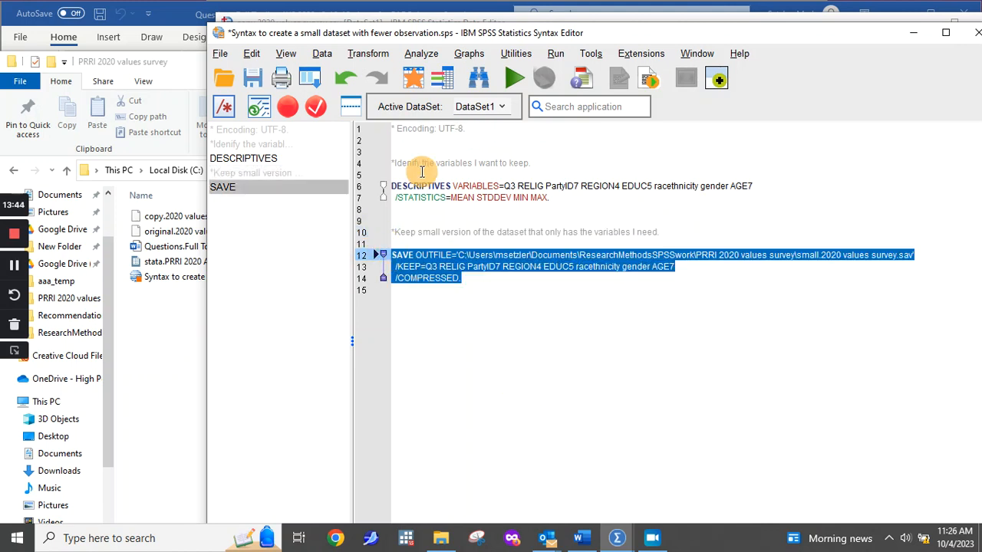
click(512, 83)
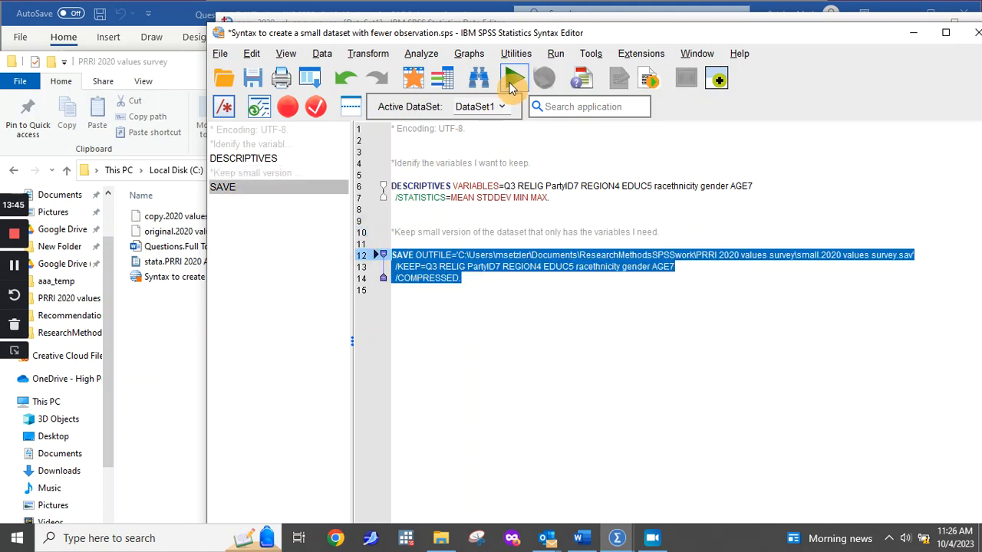
click(184, 365)
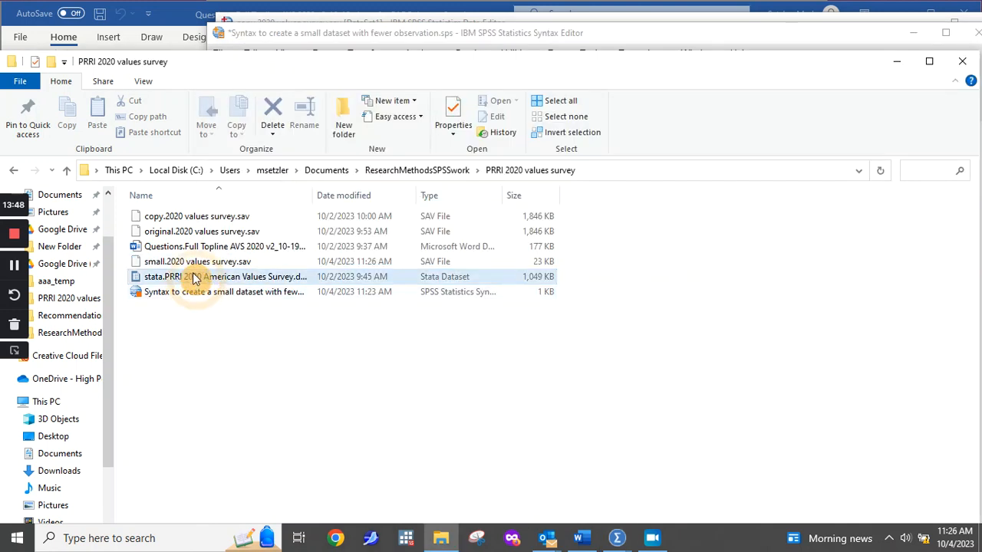
Step: Open small.2020 values survey.sav with IBM SPSS Statistics 28.0 to inspect the variables it contains
double_click(184, 260)
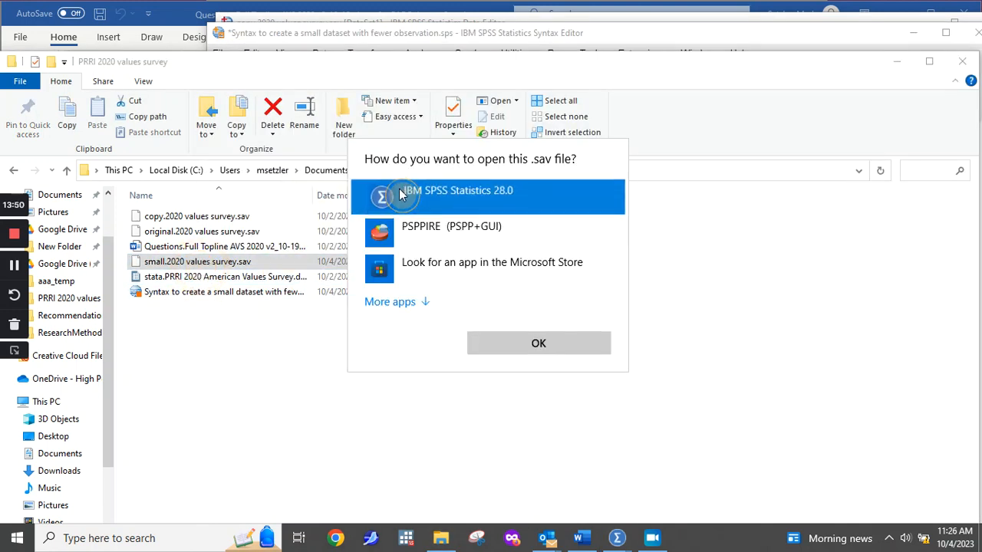
double_click(388, 188)
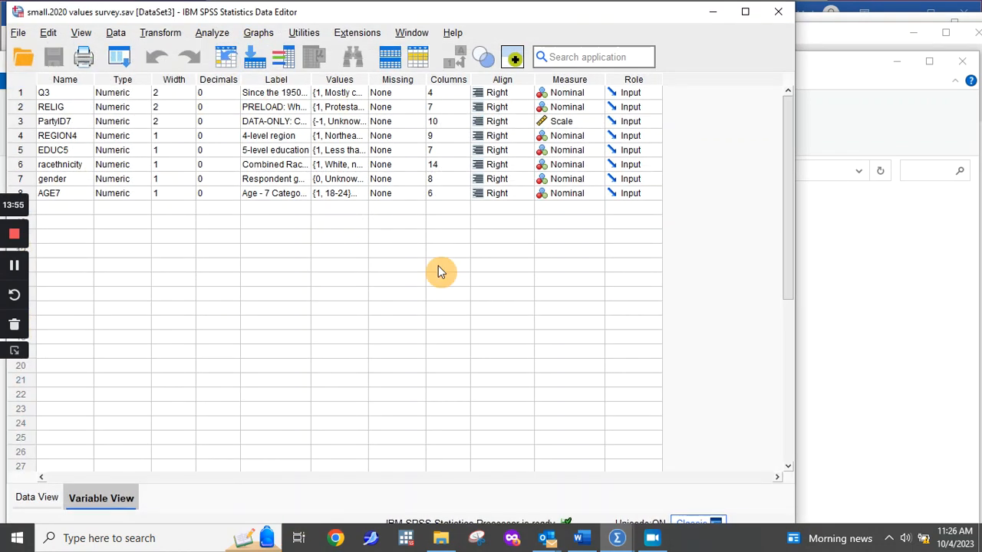
drag(501, 19, 566, 47)
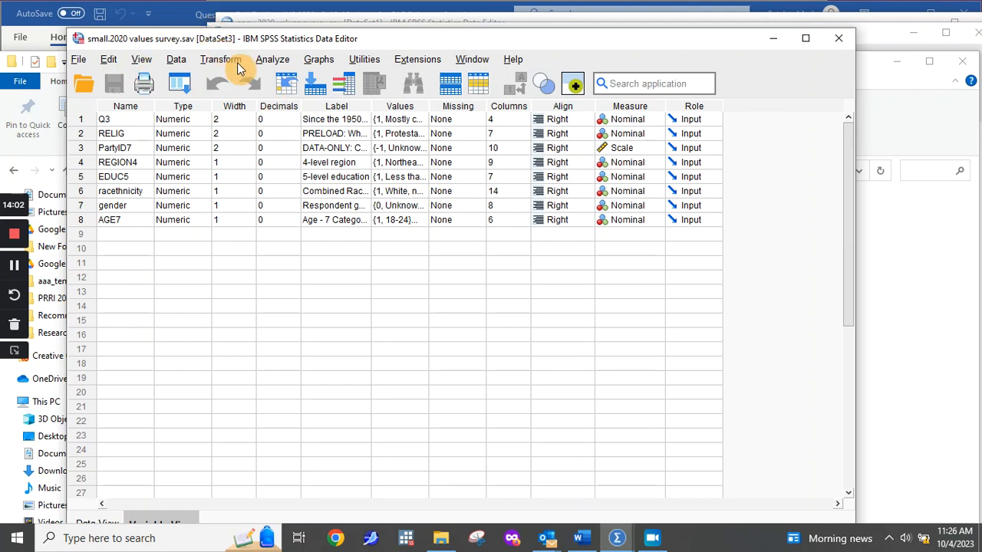
Step: View the variables offered by the Frequencies dialog for the small dataset, and close it without running anything
click(265, 59)
mouse_move(339, 107)
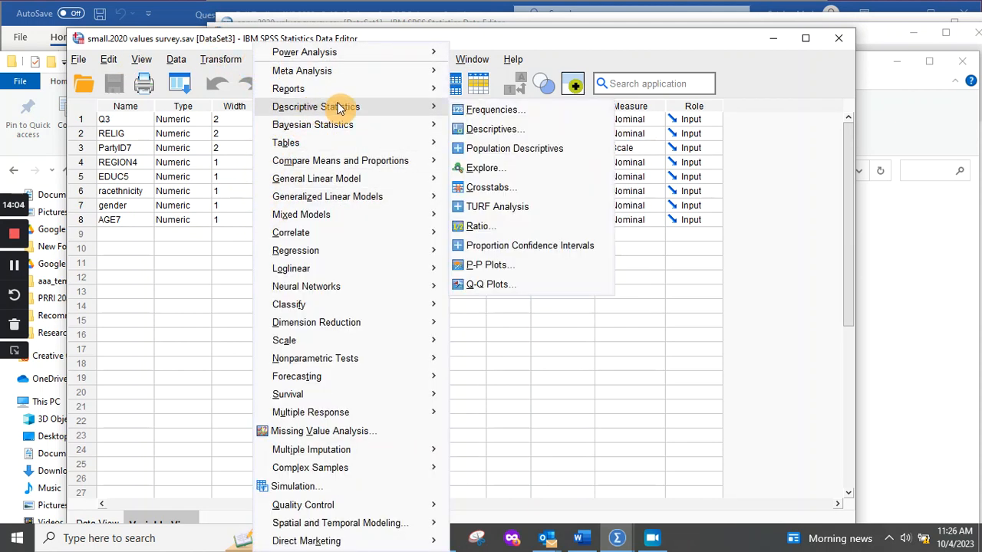
click(493, 110)
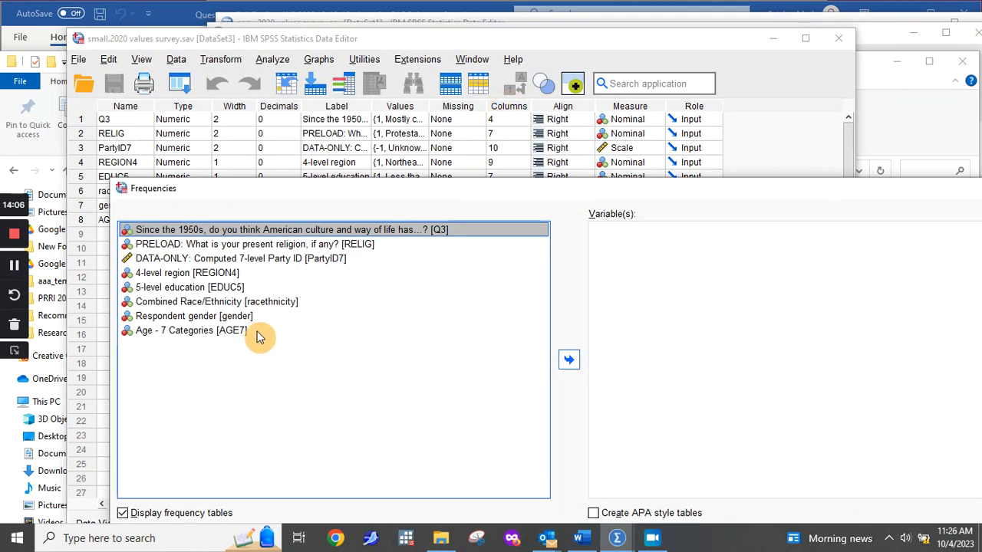
drag(834, 193, 675, 176)
click(908, 171)
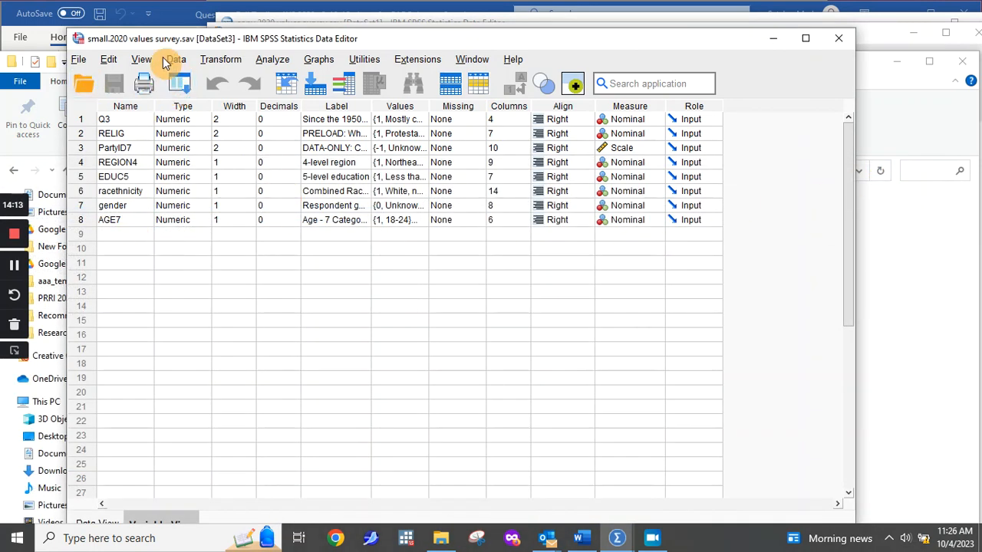
Step: Split the small dataset file with Compare groups based on the religion variable RELIG, sorting the file by the grouping variable
click(116, 137)
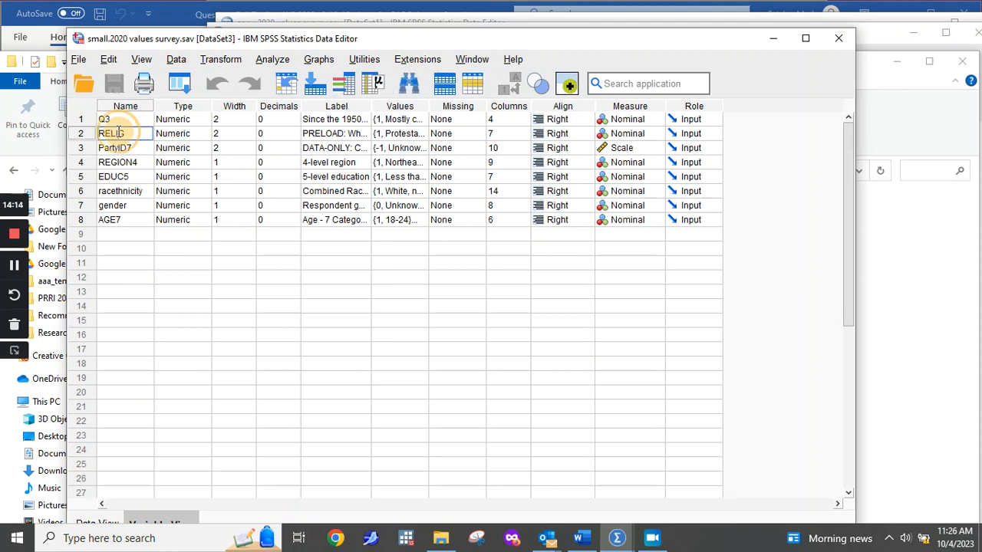
click(172, 61)
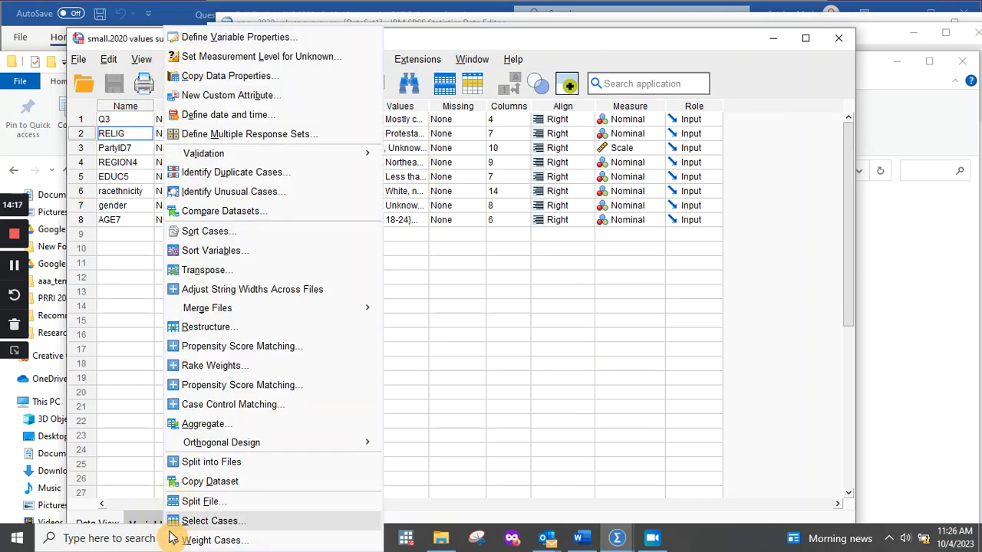
click(190, 501)
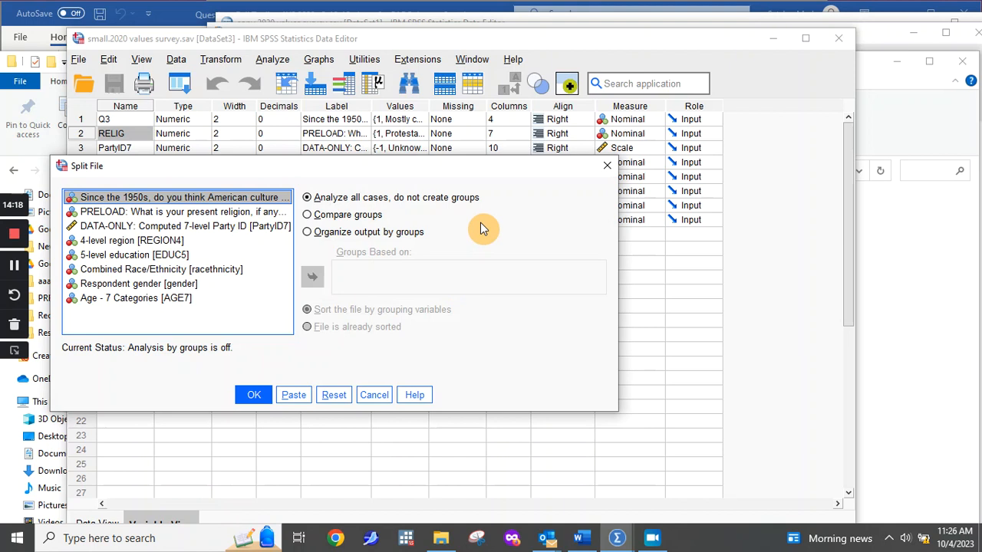
click(345, 216)
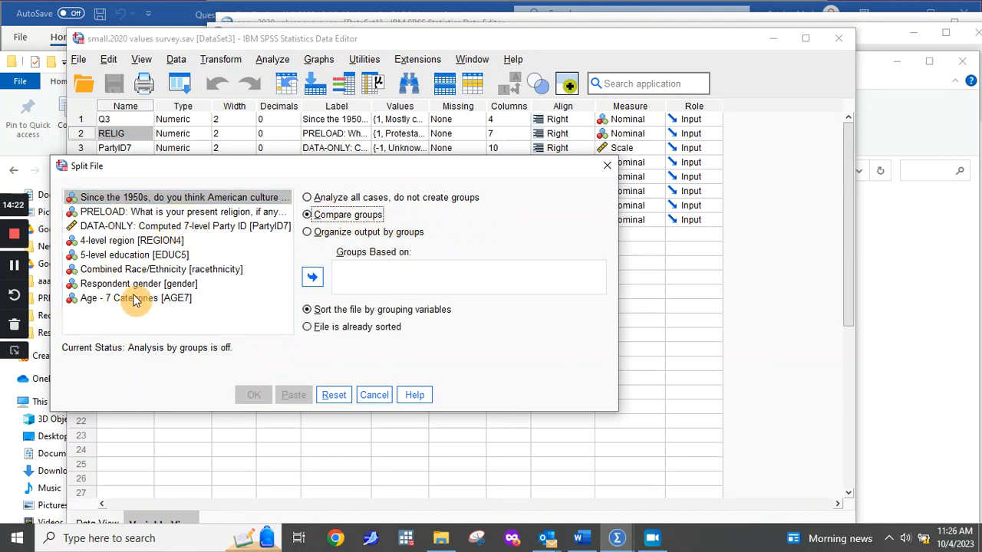
click(142, 211)
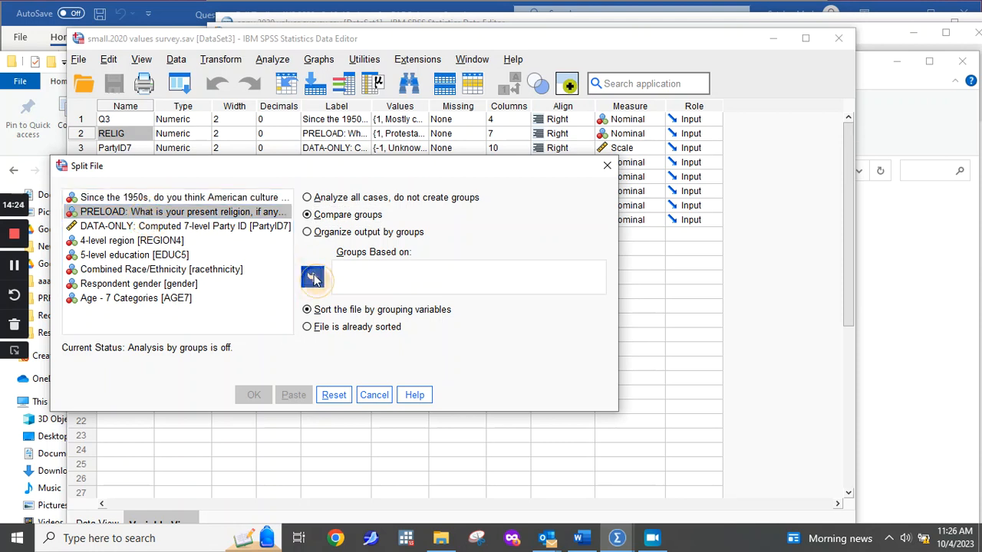
click(313, 278)
click(257, 394)
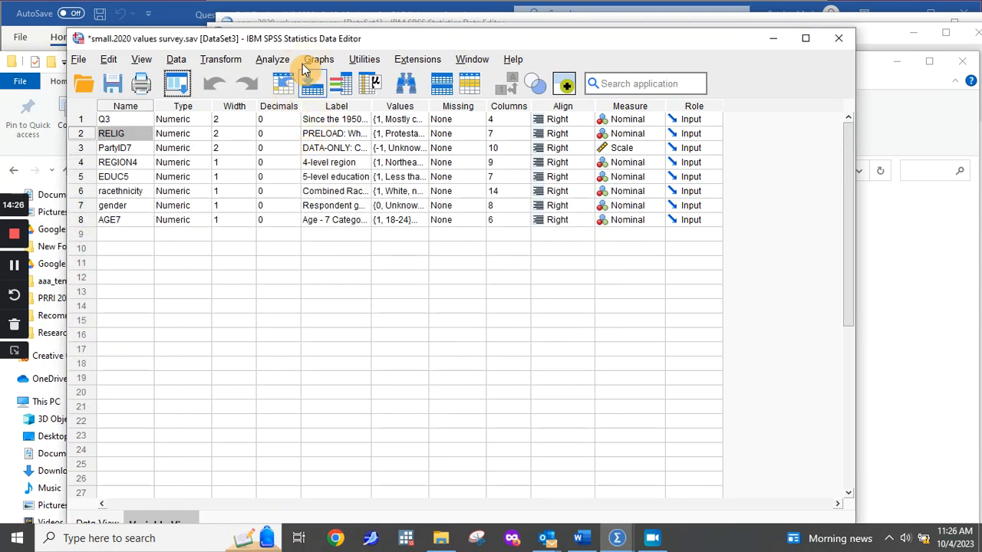
Step: Run Frequencies on Q3, the question on how American culture and way of life has changed since the 1950s
click(275, 60)
mouse_move(332, 113)
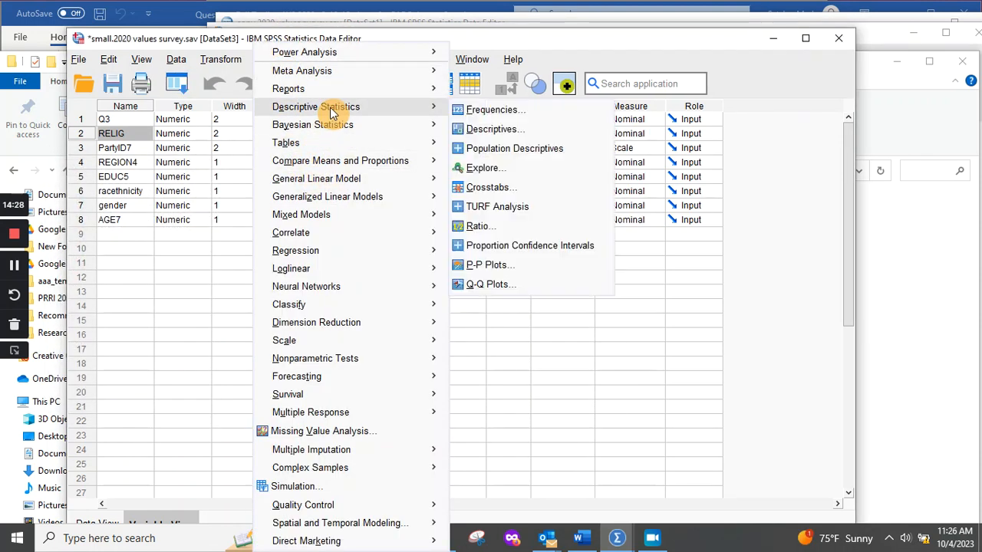
click(524, 111)
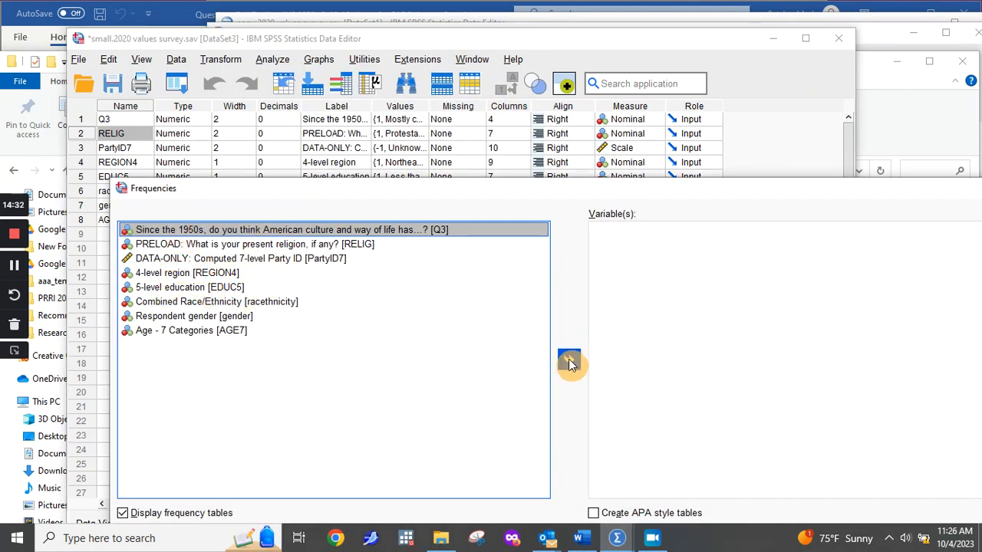
click(568, 359)
drag(581, 196, 563, 103)
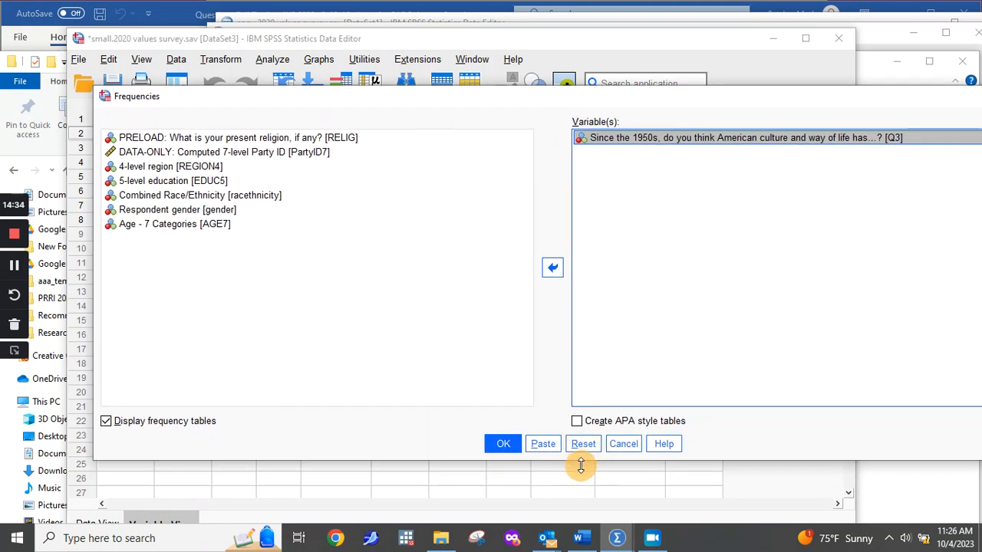
click(514, 448)
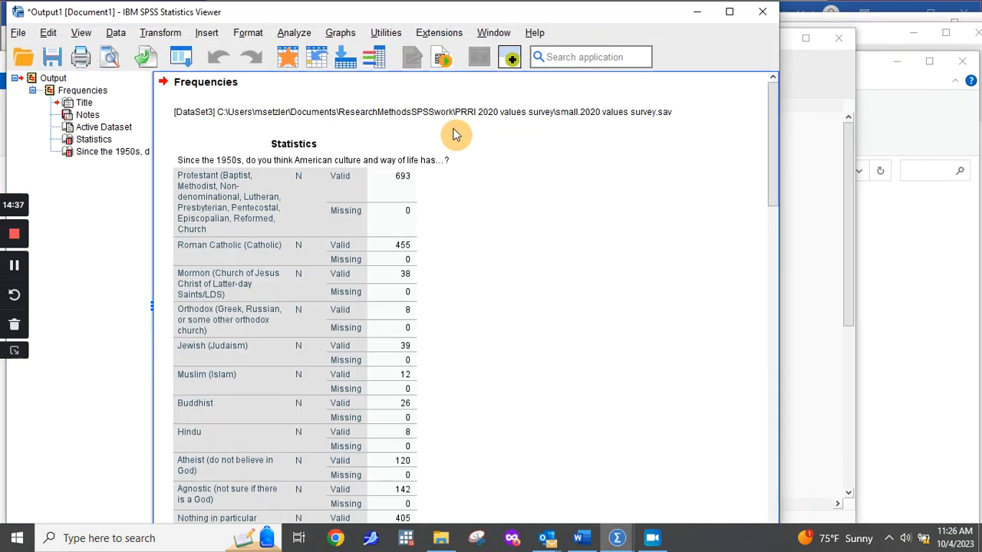
Step: Review the Q3 frequency tables for each religion group and close the output without saving it
scroll(475, 252, down, 5)
scroll(471, 322, down, 2)
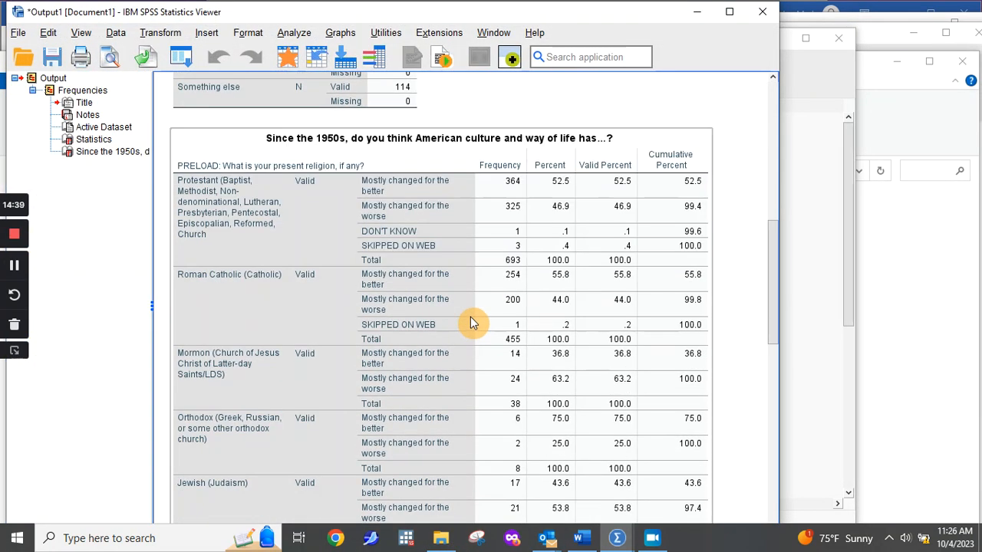
scroll(402, 280, down, 3)
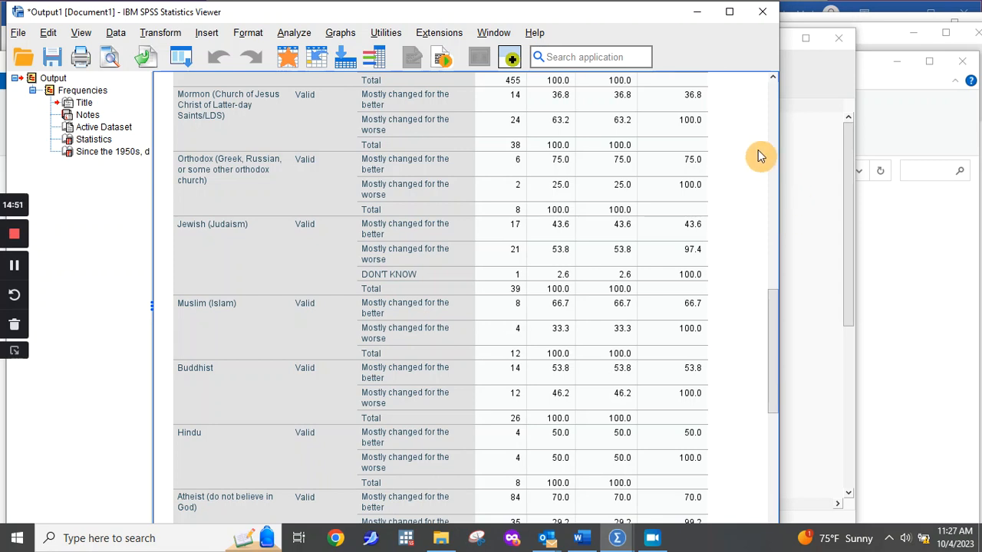
click(762, 11)
click(393, 309)
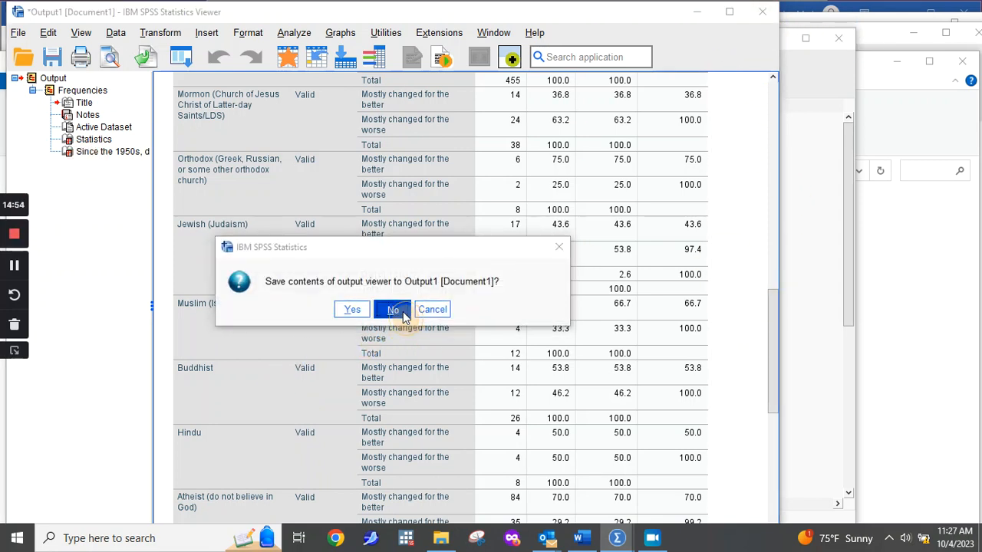